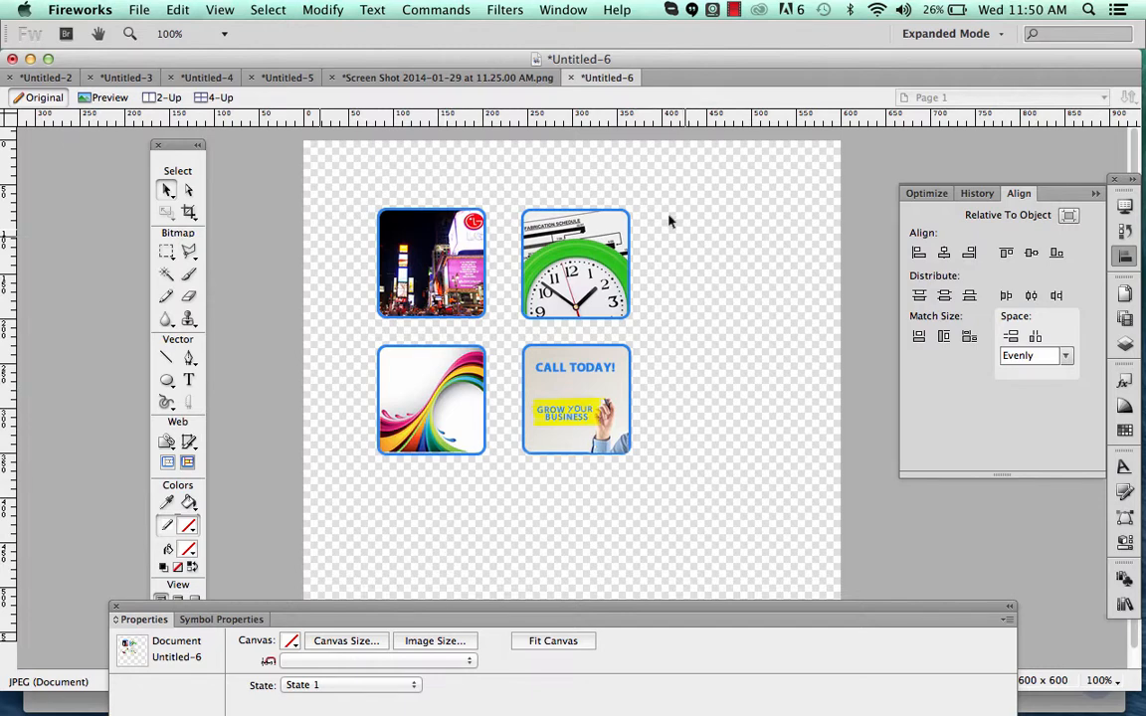
# Ungroup the colour swirl image from its blue rounded frame and nudge the image into place.
pyautogui.click(435, 430)
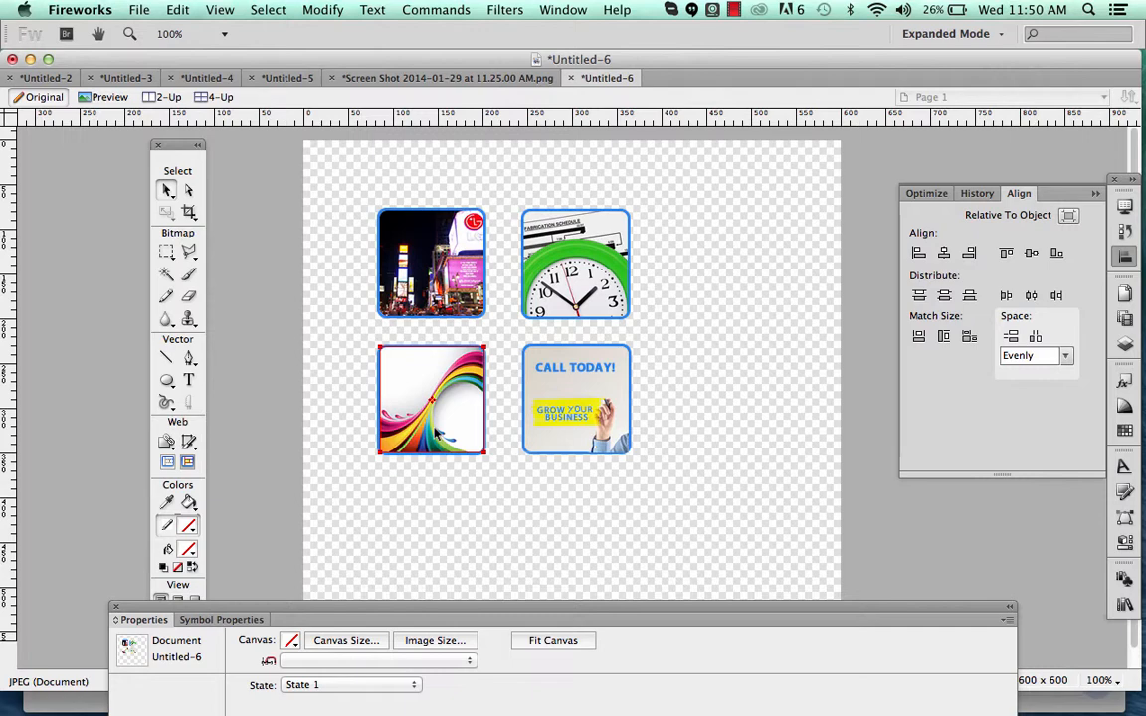
pyautogui.click(441, 418)
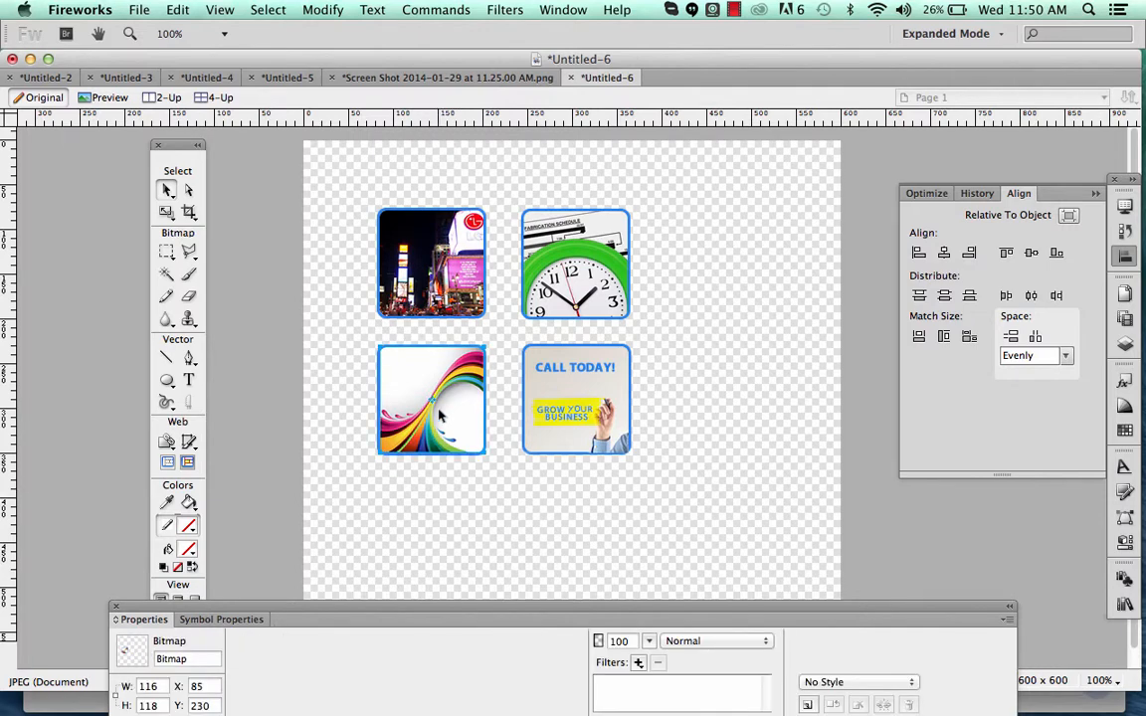
pyautogui.click(476, 519)
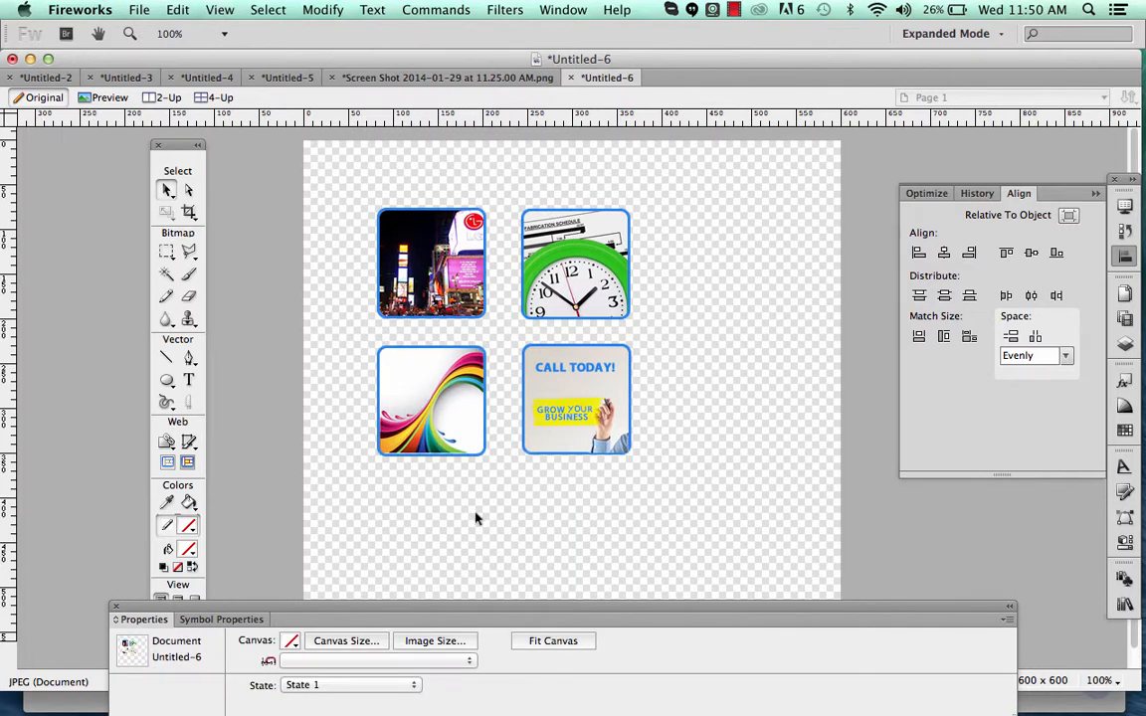
pyautogui.click(407, 384)
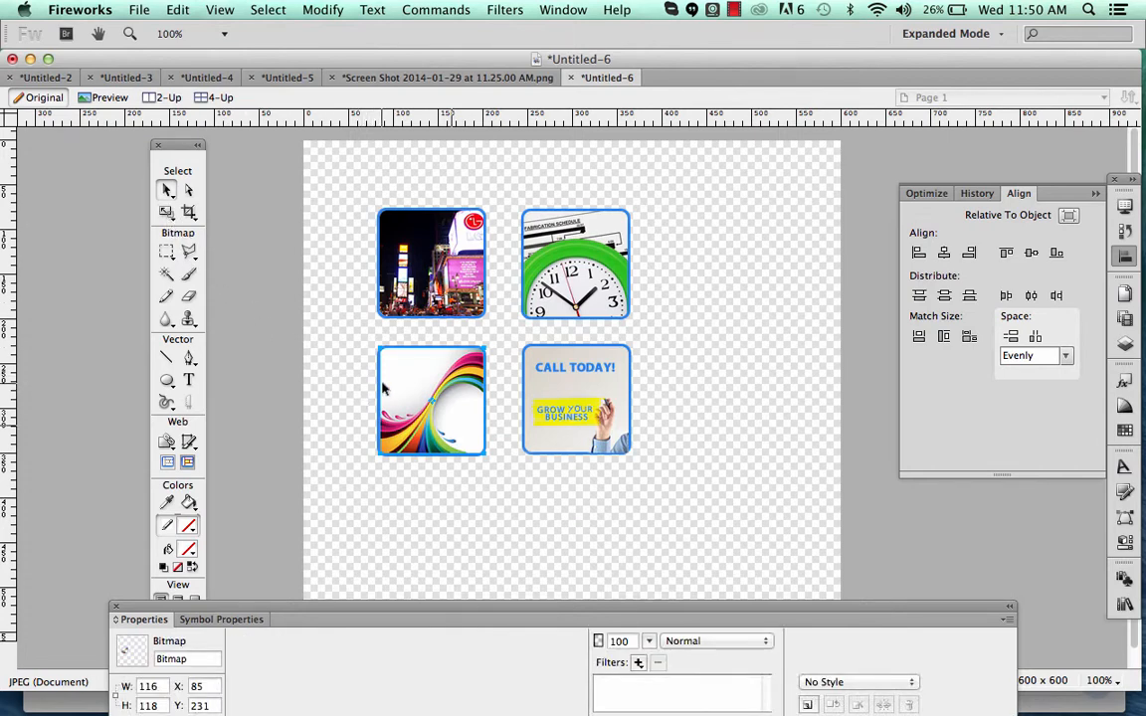
pyautogui.click(448, 486)
pyautogui.click(448, 446)
pyautogui.press('shift+super+g')
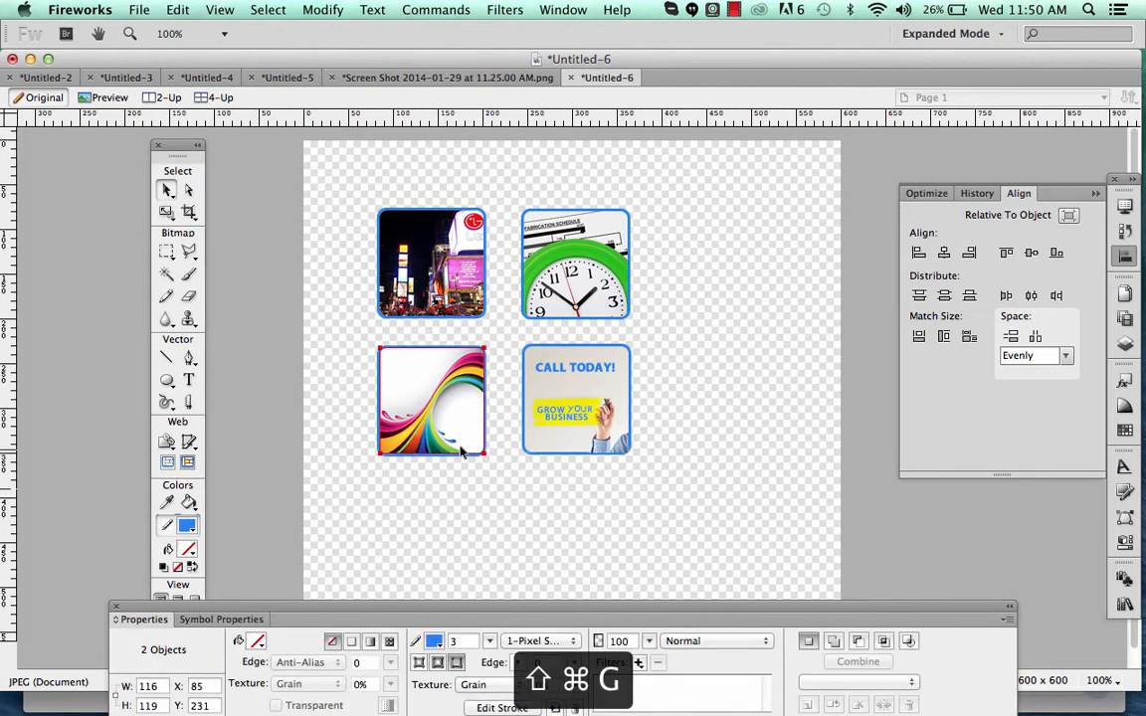
pyautogui.moveTo(460, 448)
pyautogui.mouseDown()
pyautogui.moveTo(609, 572)
pyautogui.moveTo(461, 447)
pyautogui.mouseUp()
# Adjust the colour swirl image's height with the Scale tool to fit its blue frame.
pyautogui.click(167, 211)
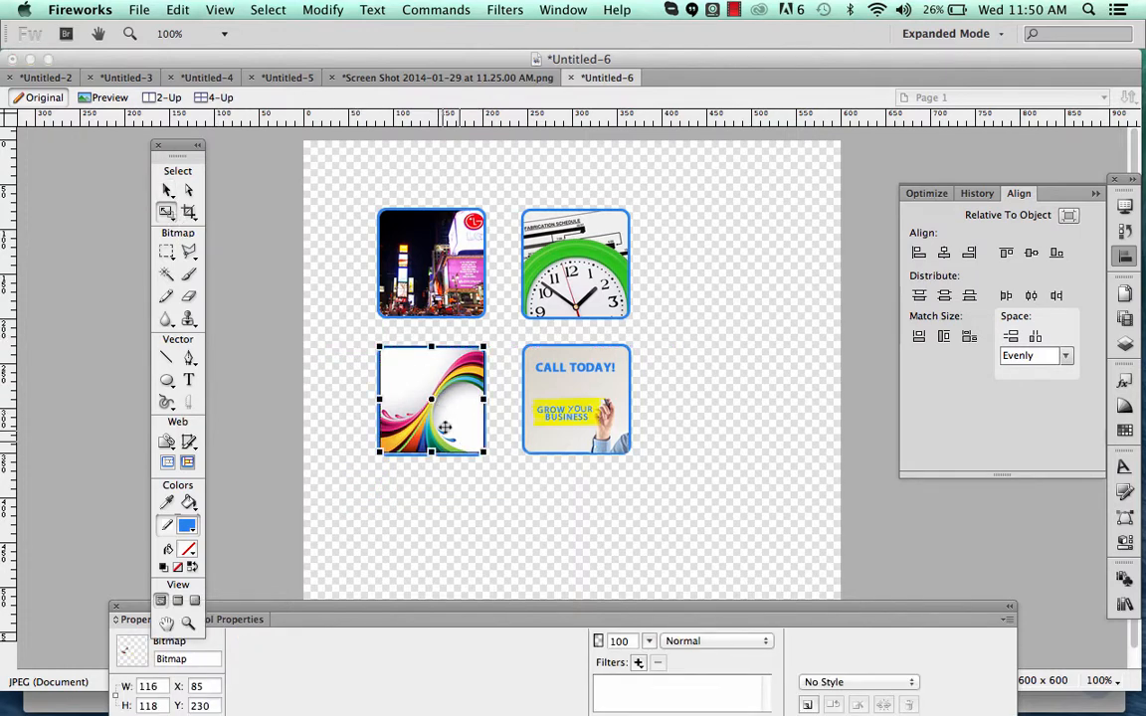
pyautogui.moveTo(431, 453); pyautogui.dragTo(431, 452)
pyautogui.click(439, 469)
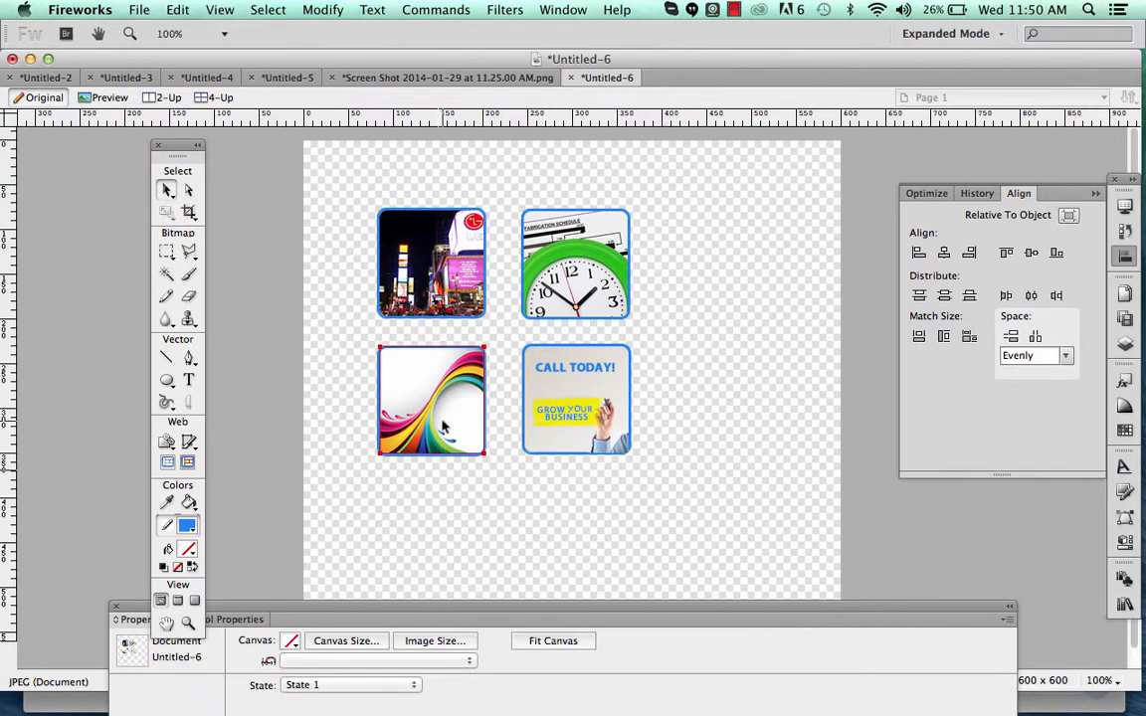
pyautogui.click(443, 426)
pyautogui.click(440, 549)
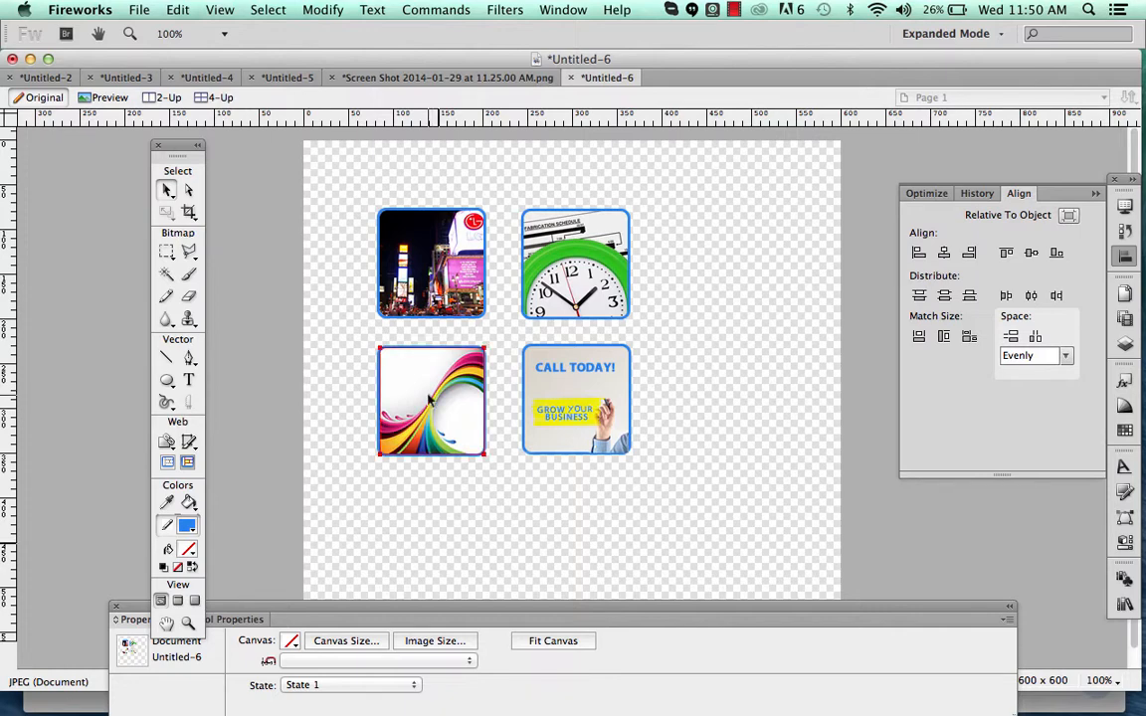
# Ungroup the Times Square photo from its mask to release it from the blue rounded frame.
pyautogui.click(360, 261)
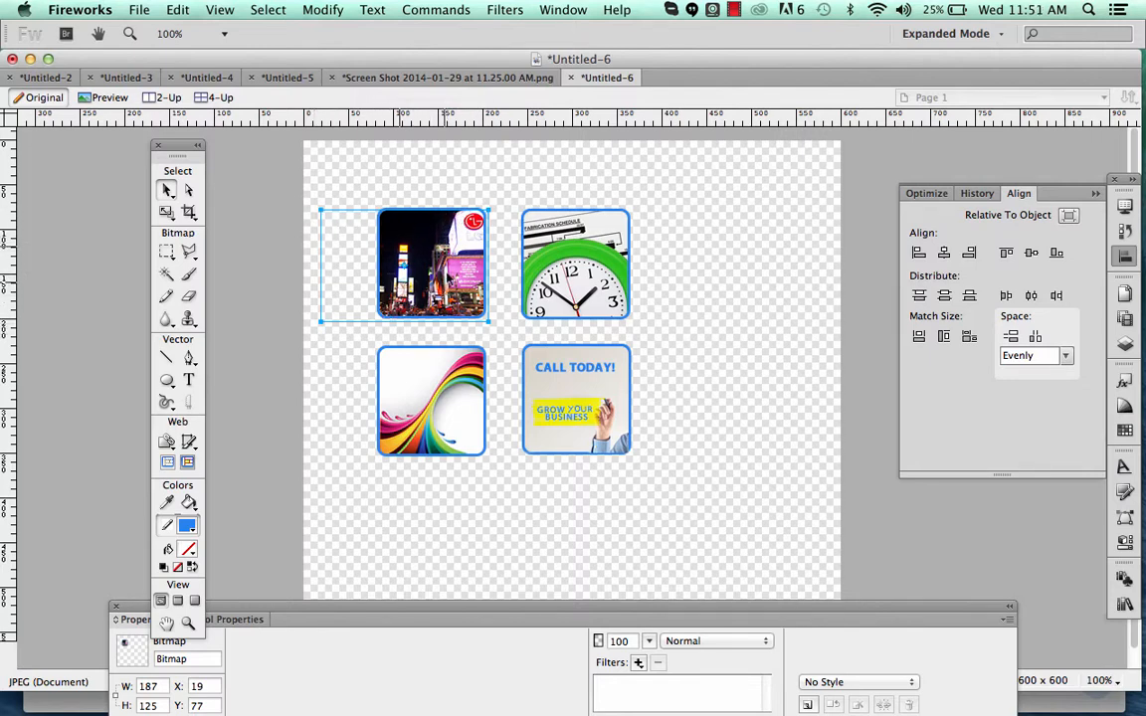
pyautogui.click(376, 164)
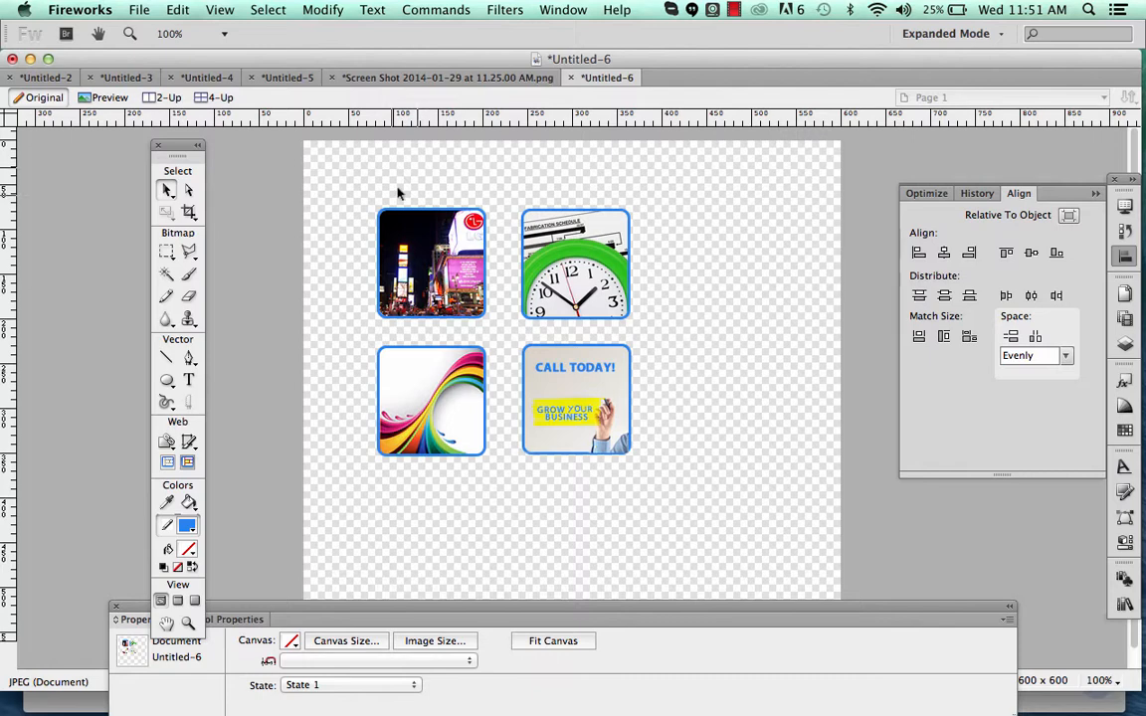
pyautogui.click(360, 249)
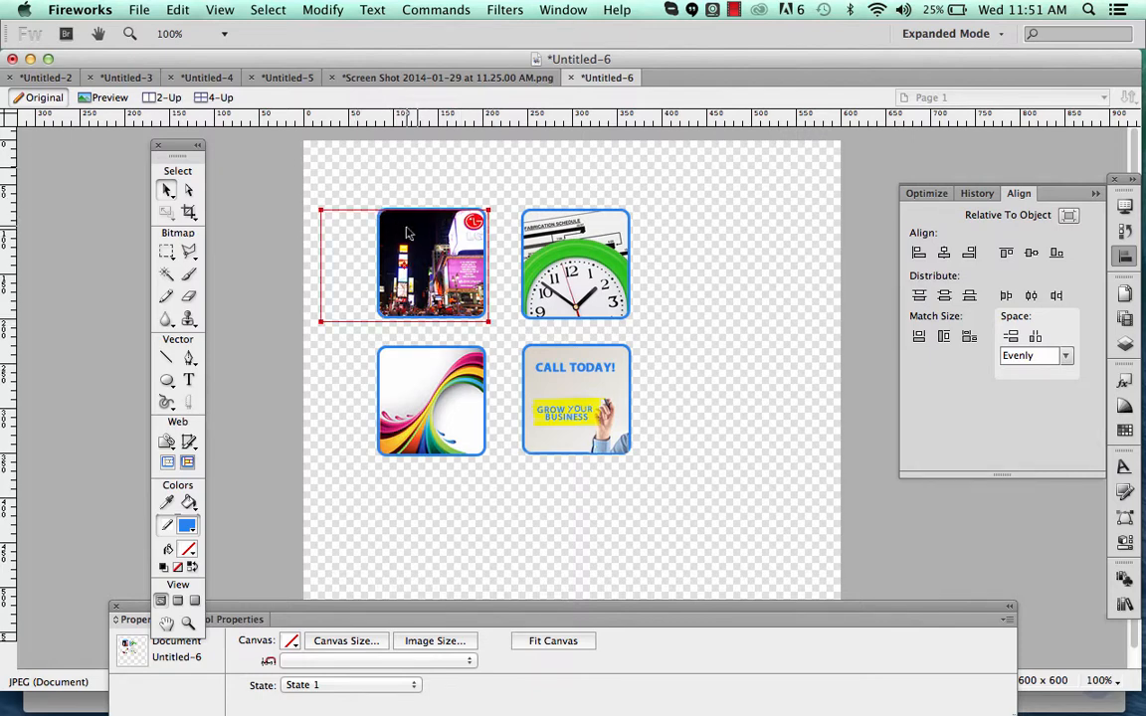
pyautogui.click(406, 233)
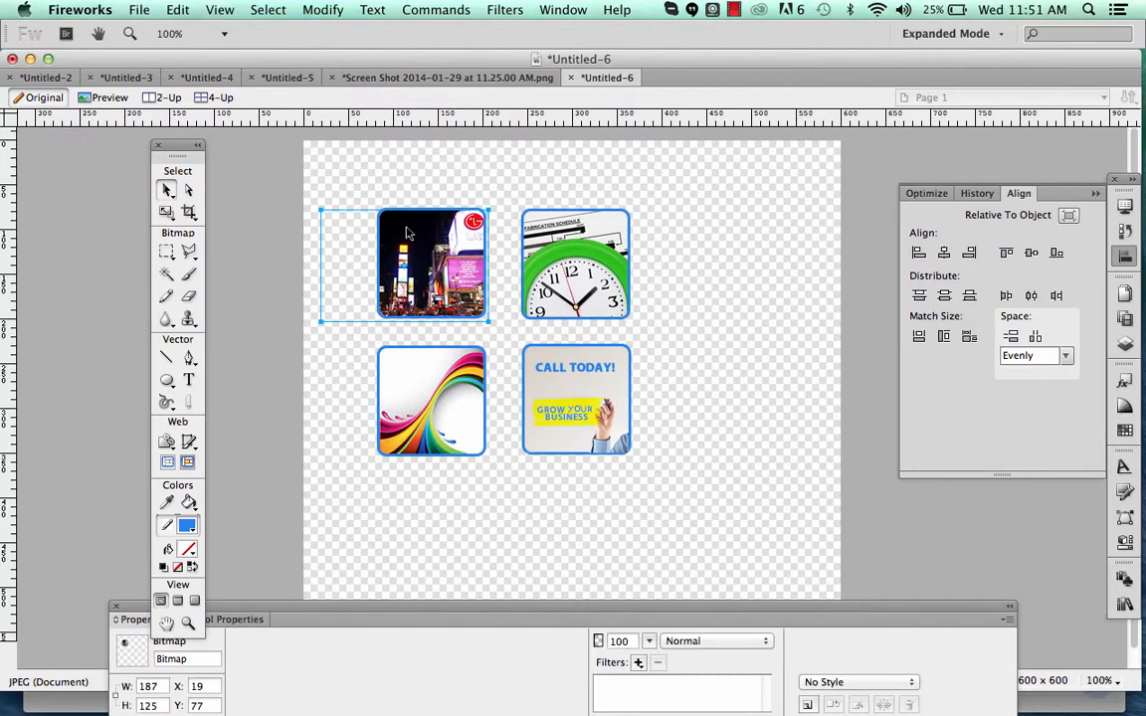
pyautogui.press('super+shift+g')
pyautogui.click(420, 174)
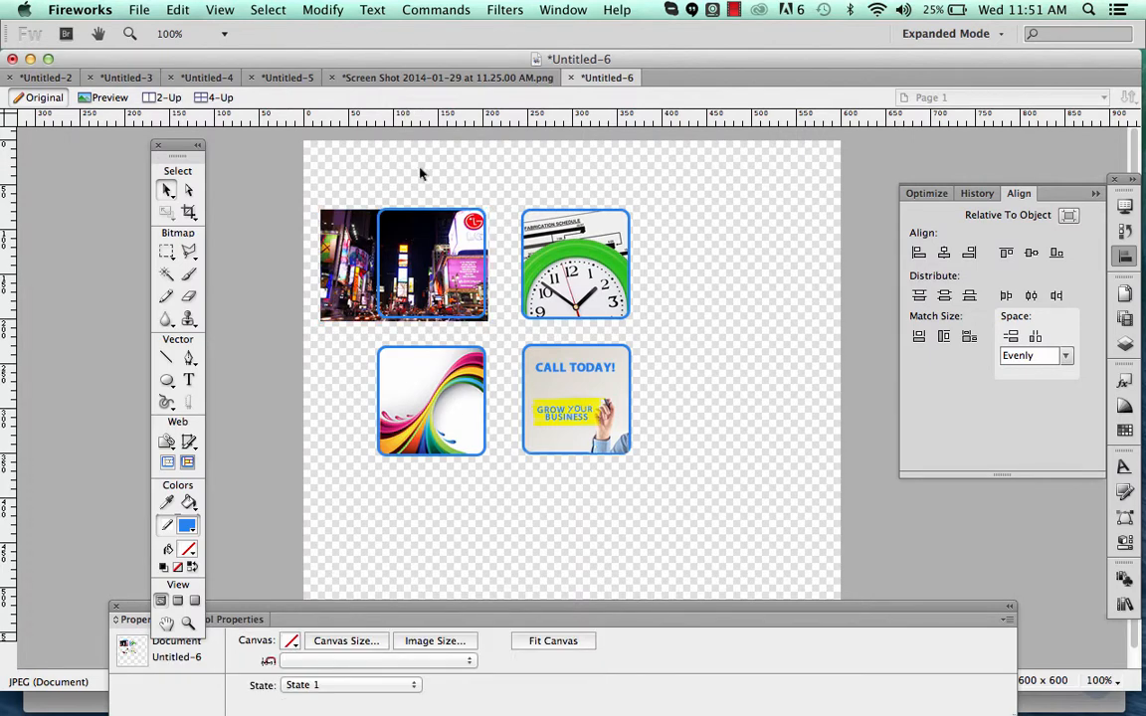
# Reposition the Times Square photo to about X 29, Y 75 and paste it inside the empty blue rounded frame.
pyautogui.moveTo(324, 316); pyautogui.dragTo(347, 291)
pyautogui.click(340, 335)
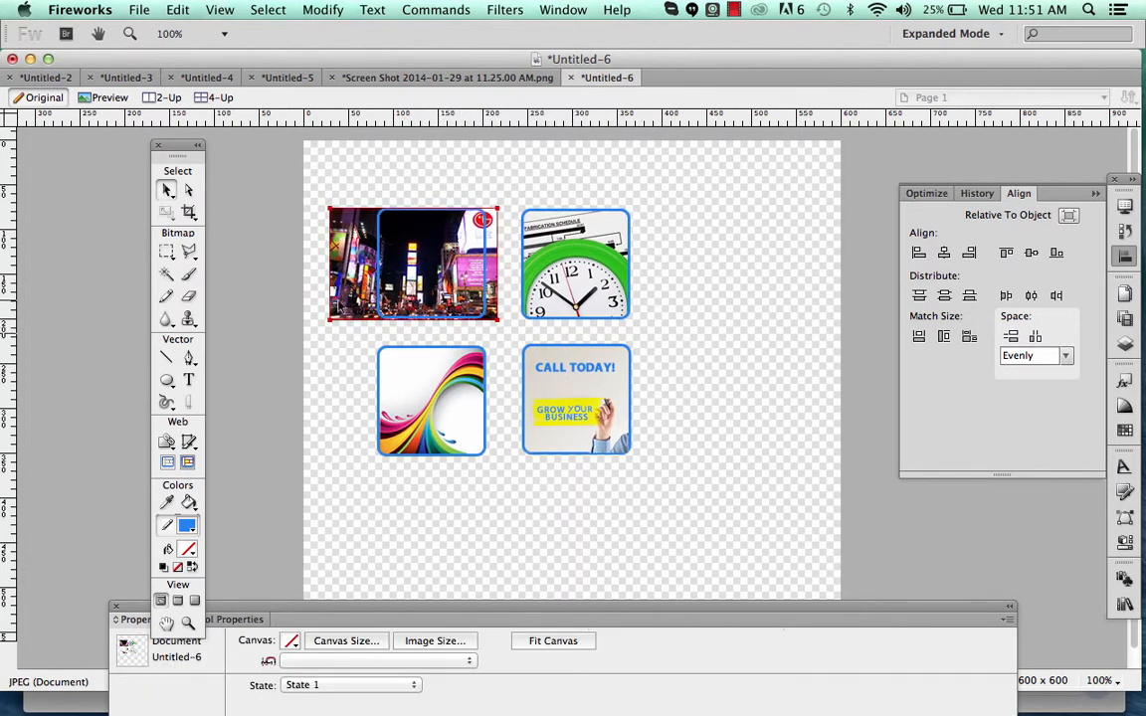
pyautogui.click(339, 267)
pyautogui.press('super+x')
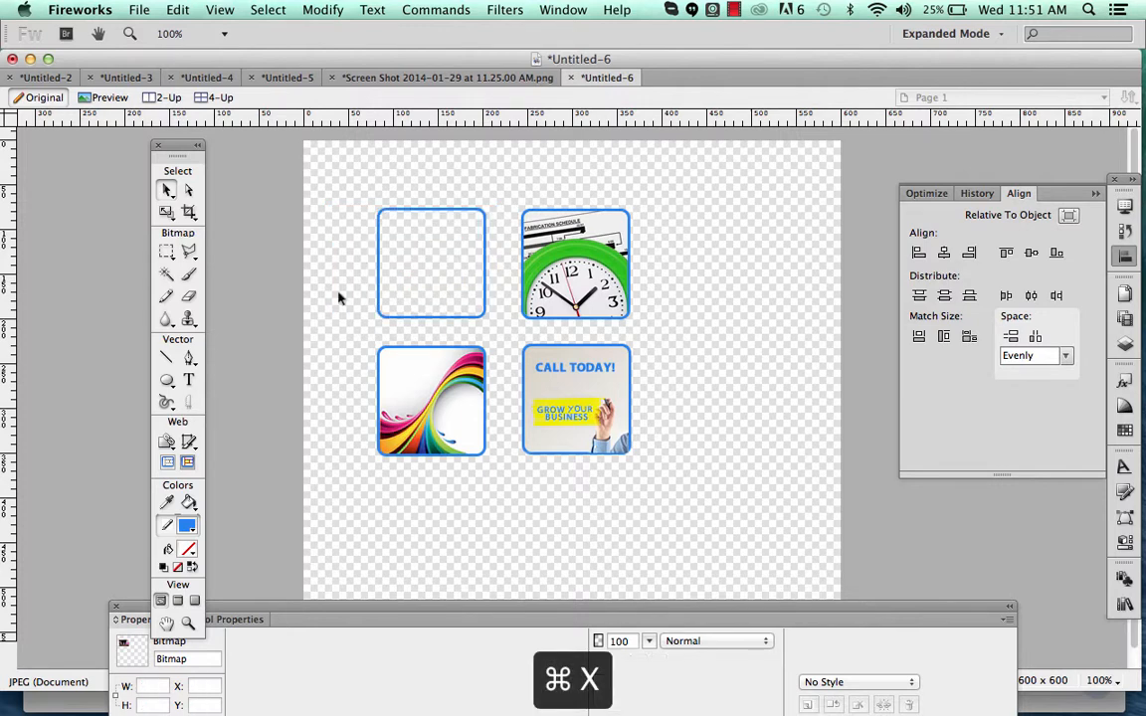
pyautogui.click(378, 290)
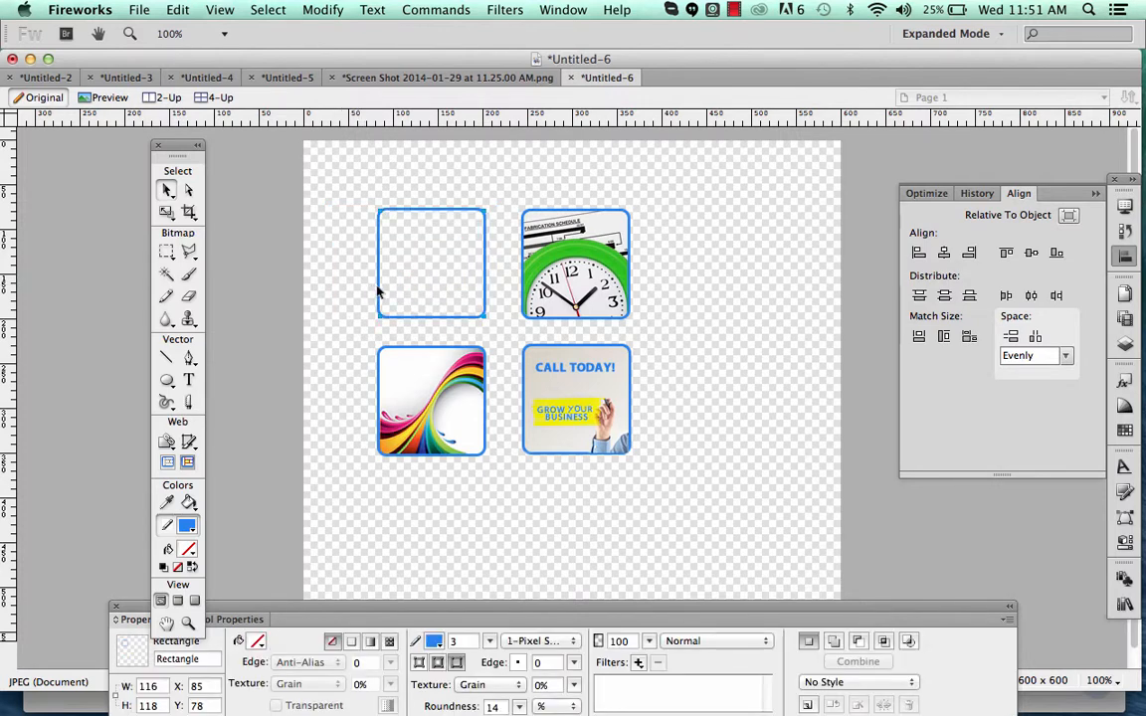
pyautogui.click(185, 10)
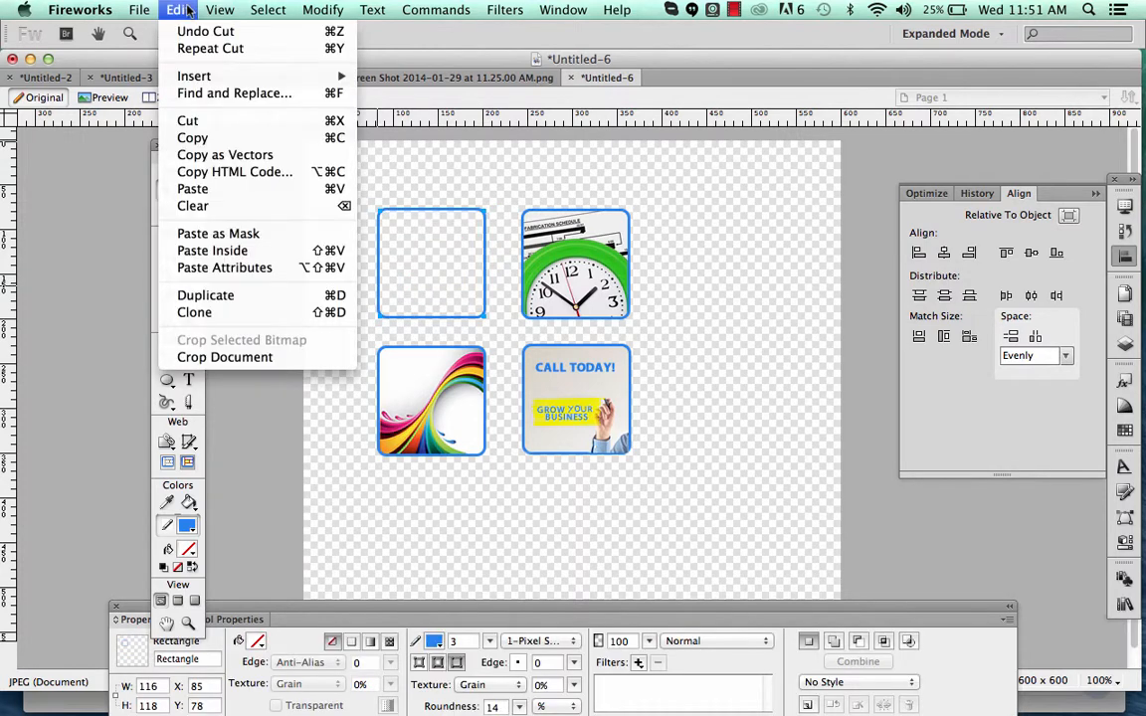
pyautogui.click(204, 252)
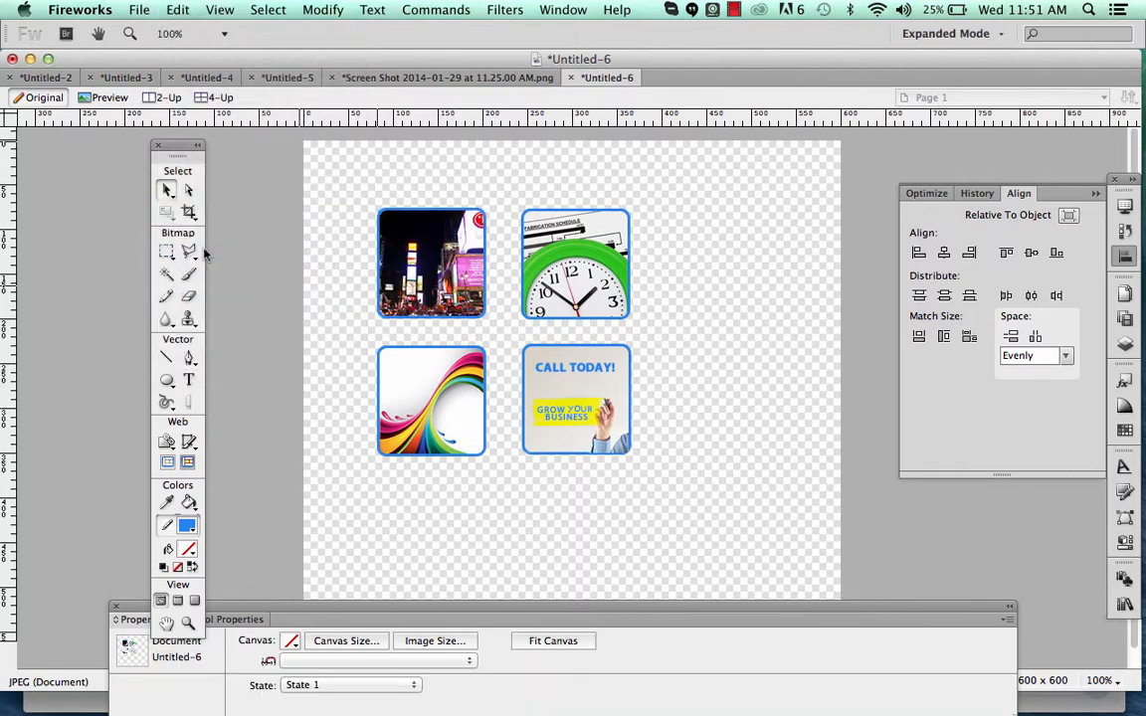
# Shift the Times Square photo inside its frame to about X 33, Y 77.
pyautogui.click(412, 225)
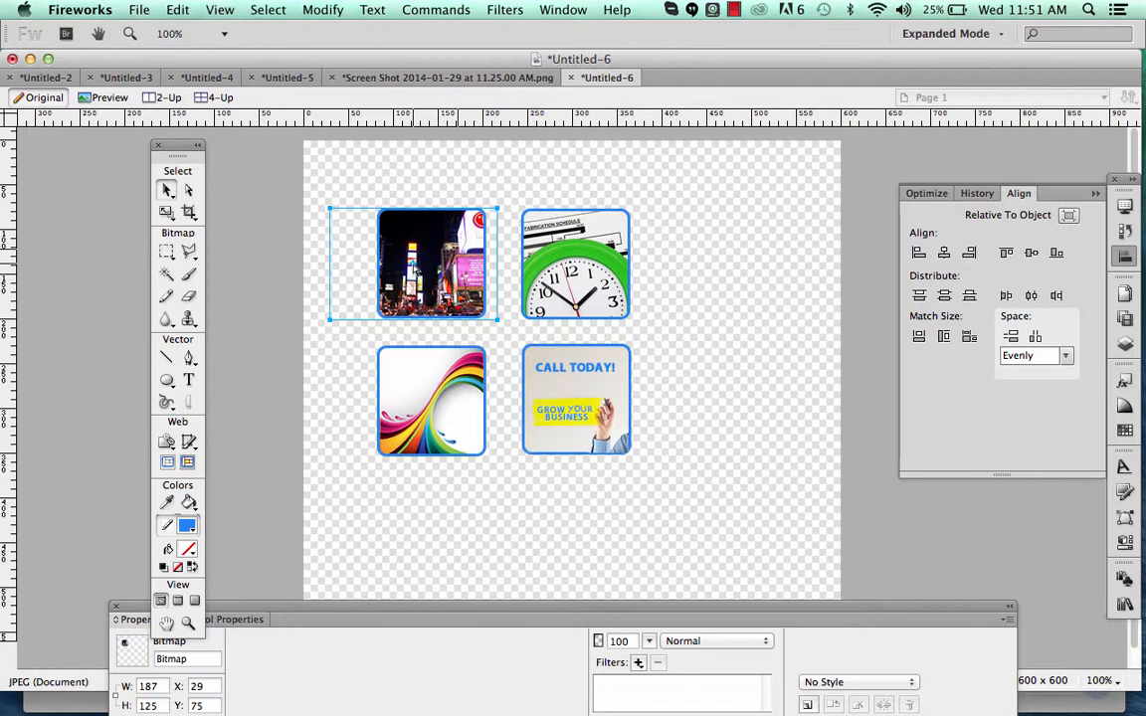
pyautogui.moveTo(412, 225)
pyautogui.mouseDown()
pyautogui.moveTo(443, 229)
pyautogui.moveTo(415, 227)
pyautogui.mouseUp()
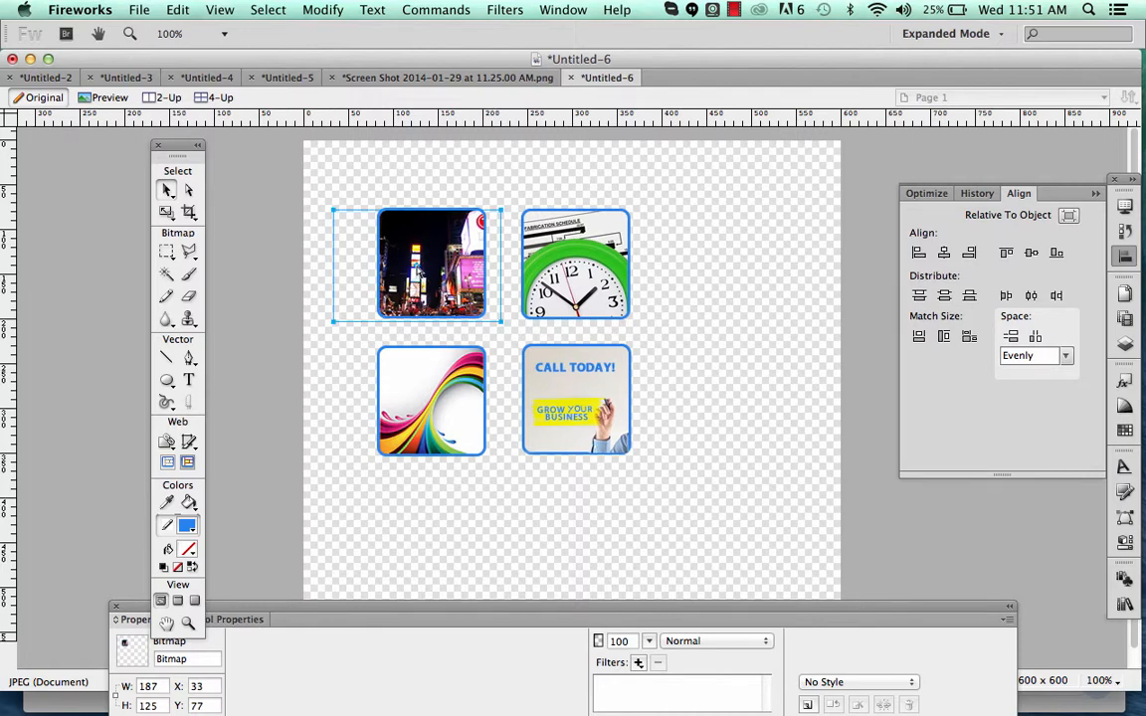
pyautogui.click(353, 350)
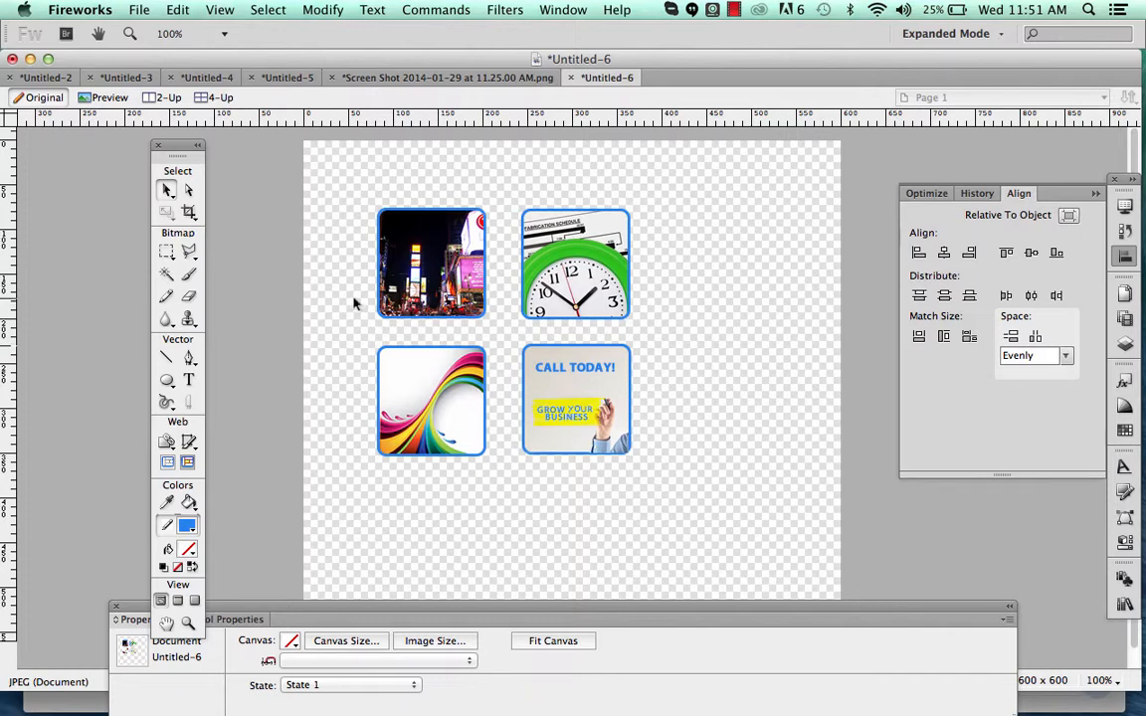
# Try inserting a rectangular slice over the Times Square image alone, and undo it.
pyautogui.click(385, 249)
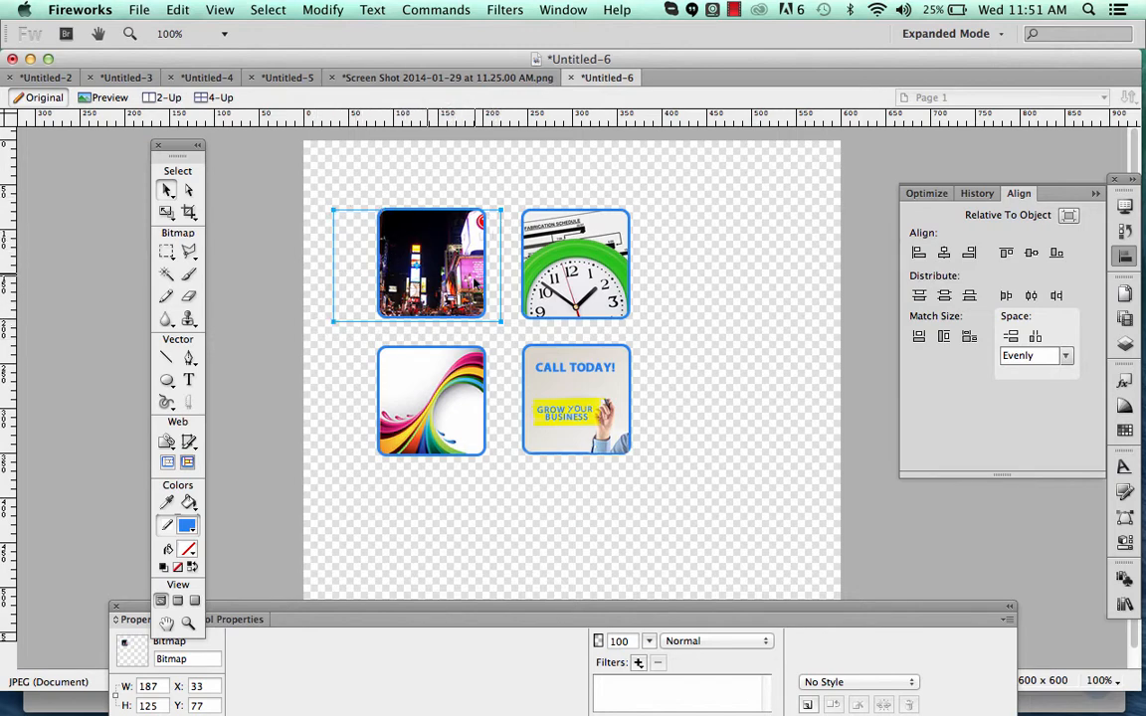
pyautogui.click(177, 9)
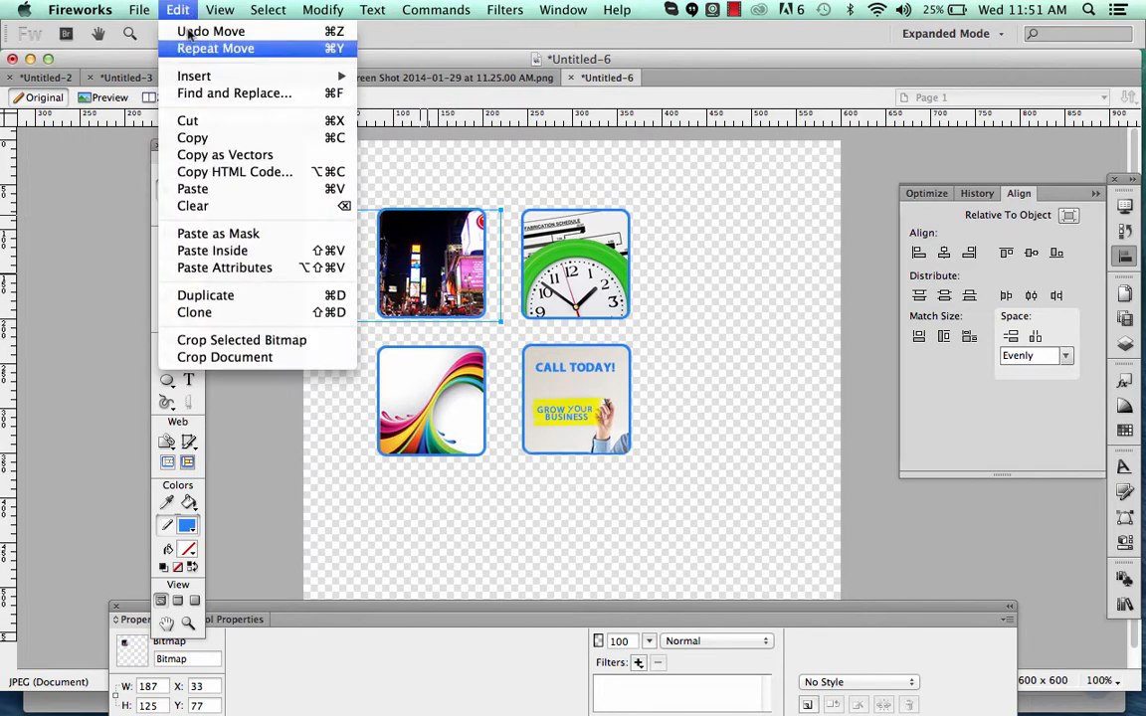
pyautogui.moveTo(196, 80)
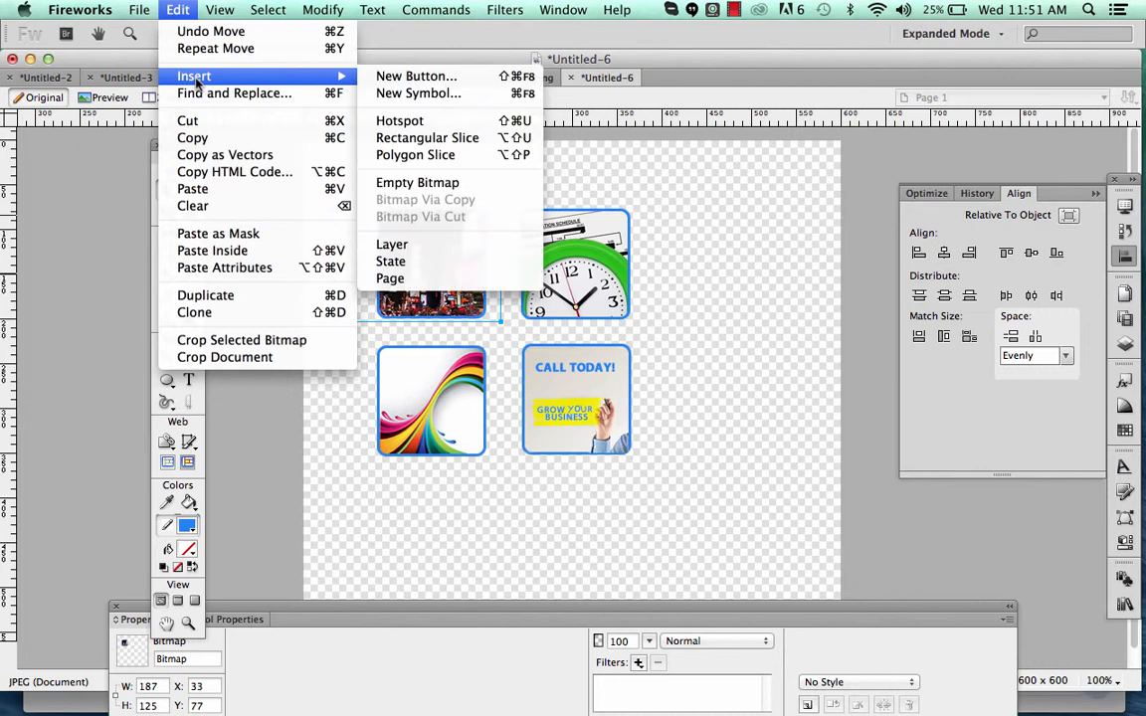
pyautogui.click(422, 137)
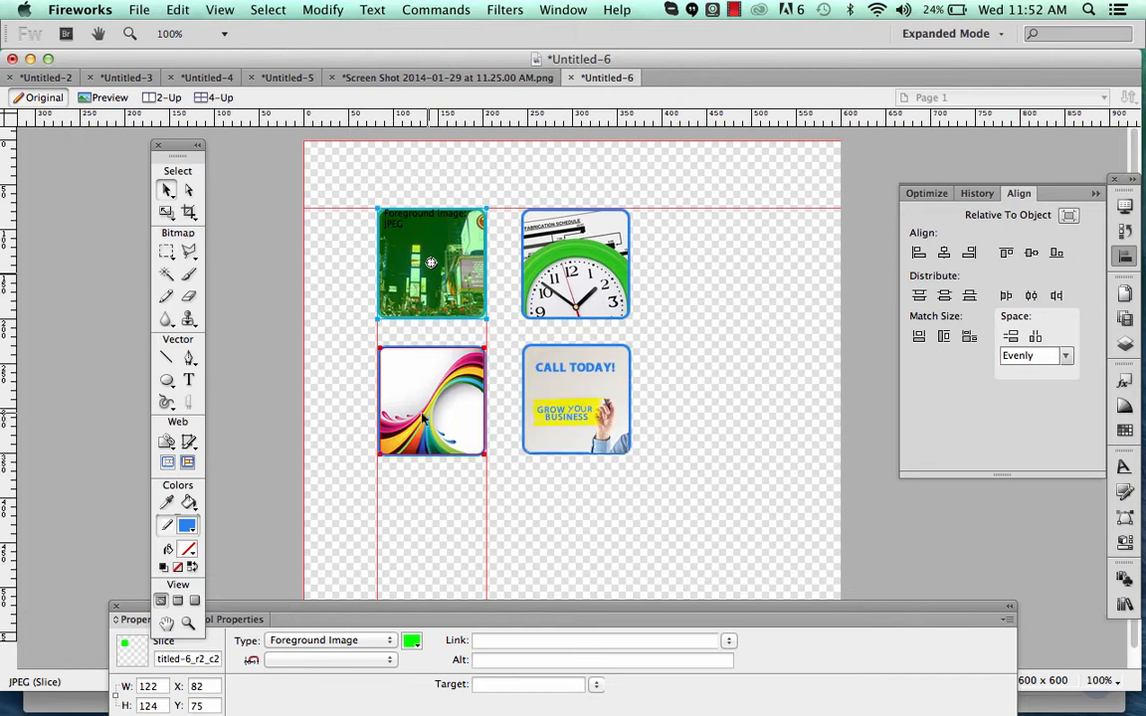
pyautogui.press('super+z')
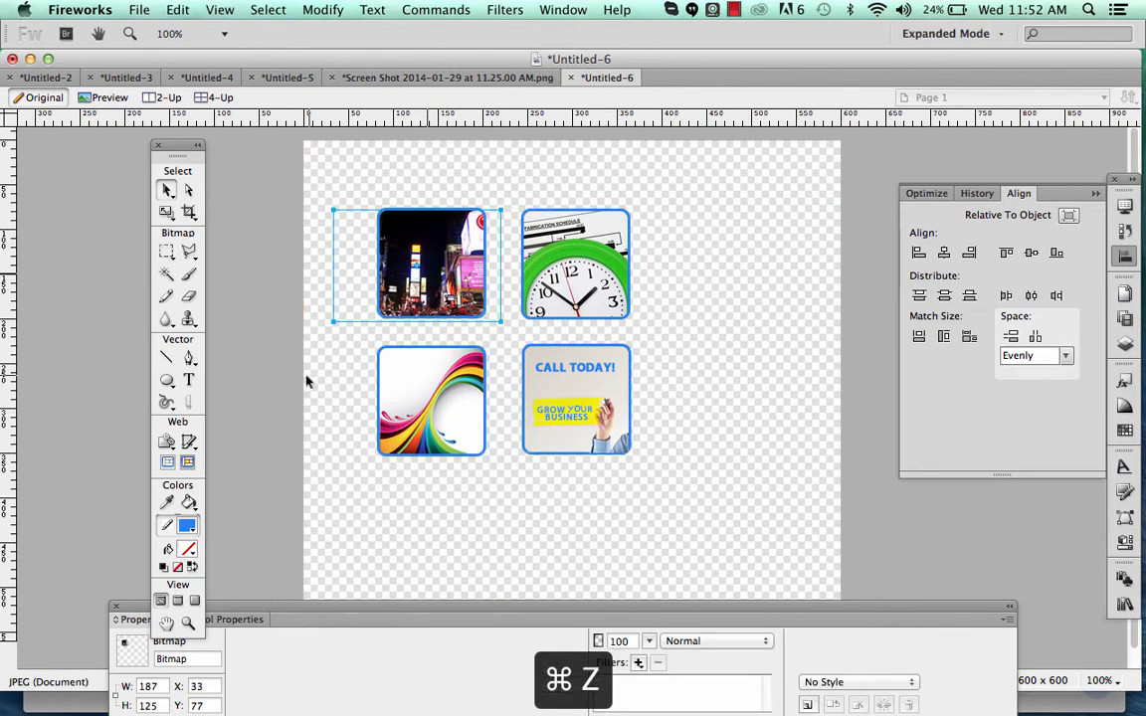
pyautogui.click(324, 368)
pyautogui.click(468, 254)
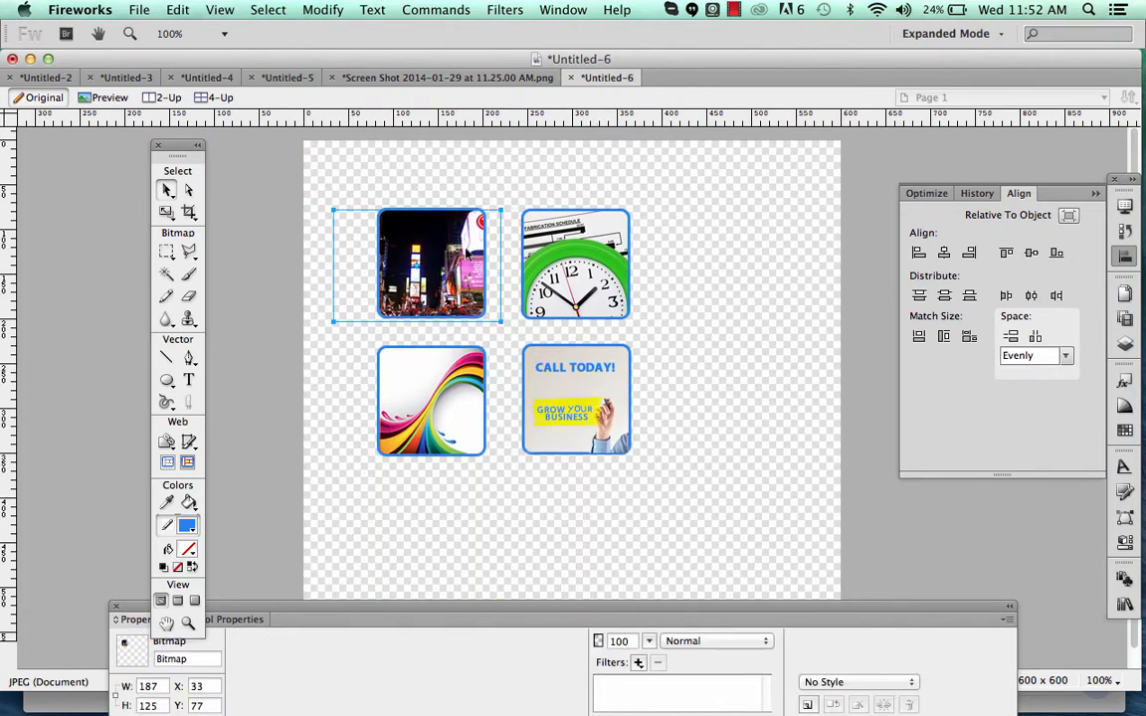
pyautogui.keyDown('shift'); pyautogui.click(535, 223); pyautogui.keyUp('shift')
pyautogui.keyDown('shift'); pyautogui.click(528, 350); pyautogui.keyUp('shift')
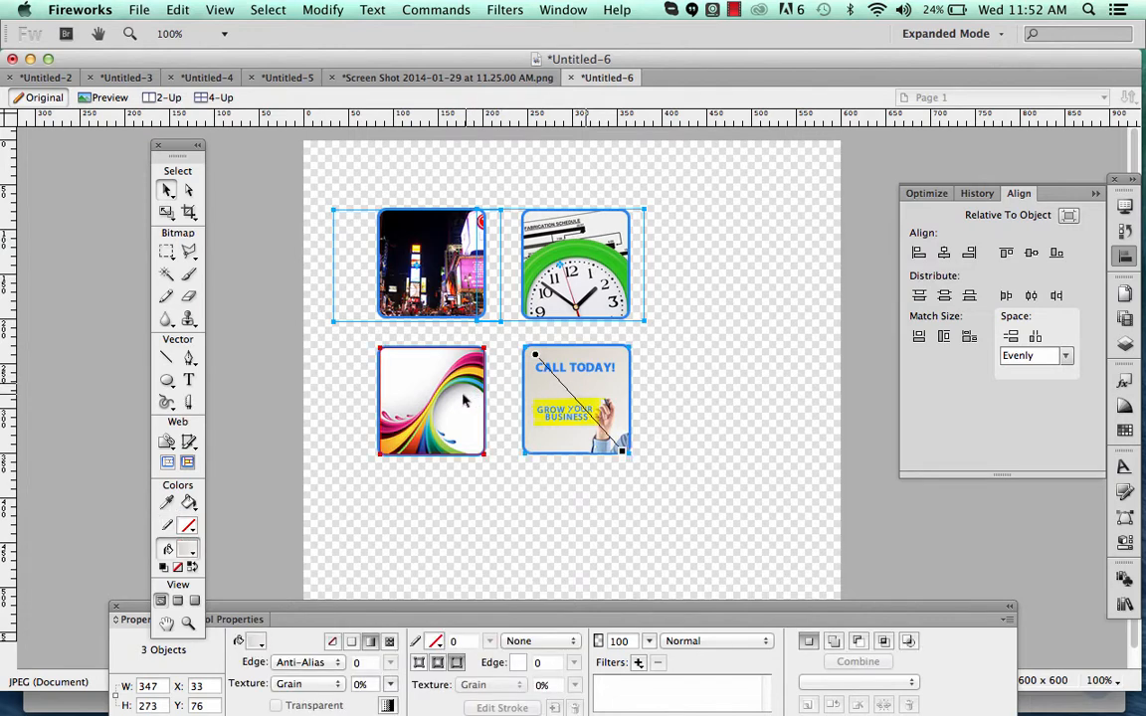
pyautogui.press('m')
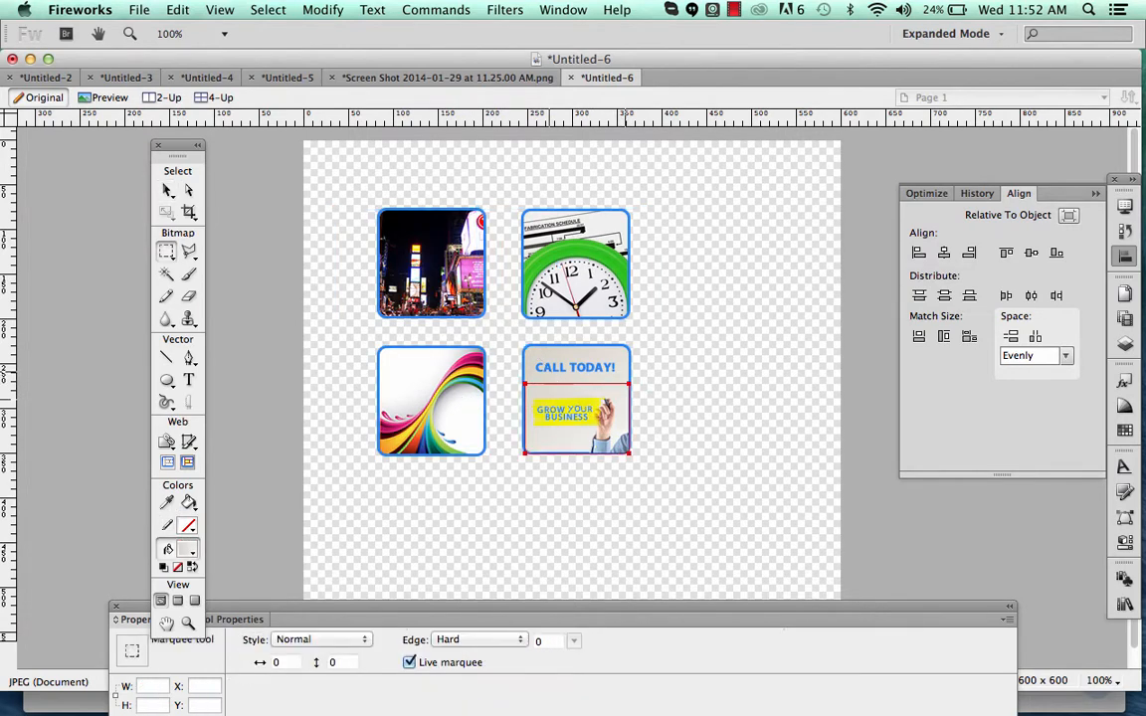
pyautogui.click(167, 189)
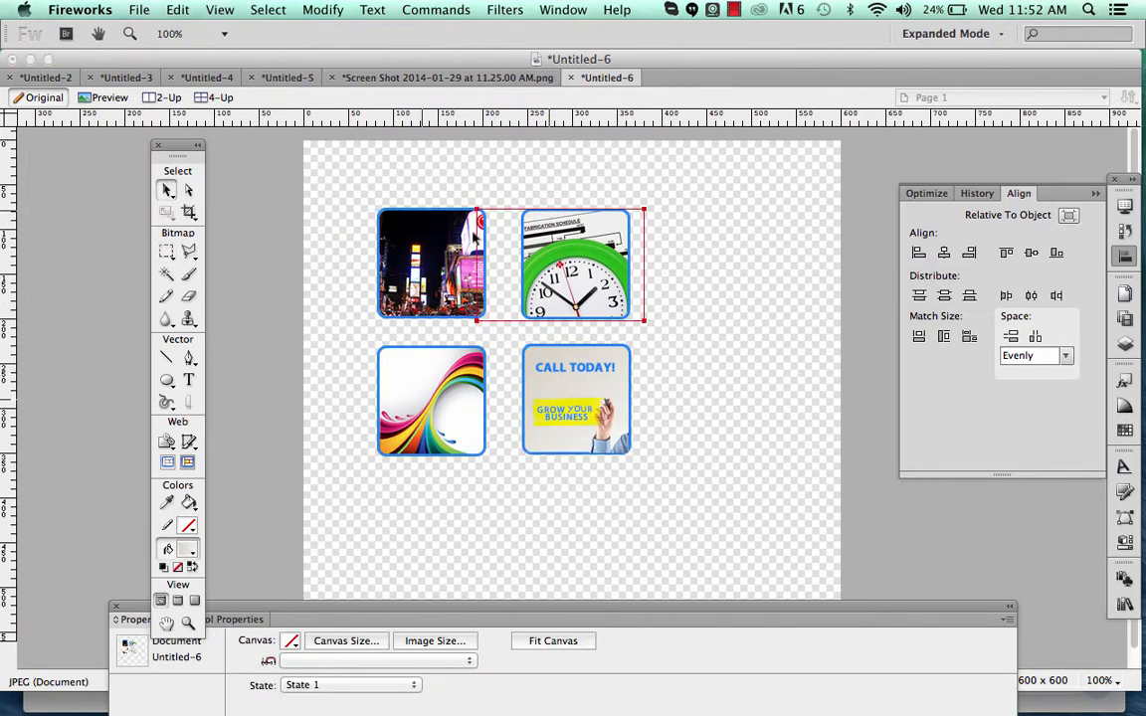
# Select all four thumbnails together and insert multiple rectangular slices, one over each image.
pyautogui.click(625, 356)
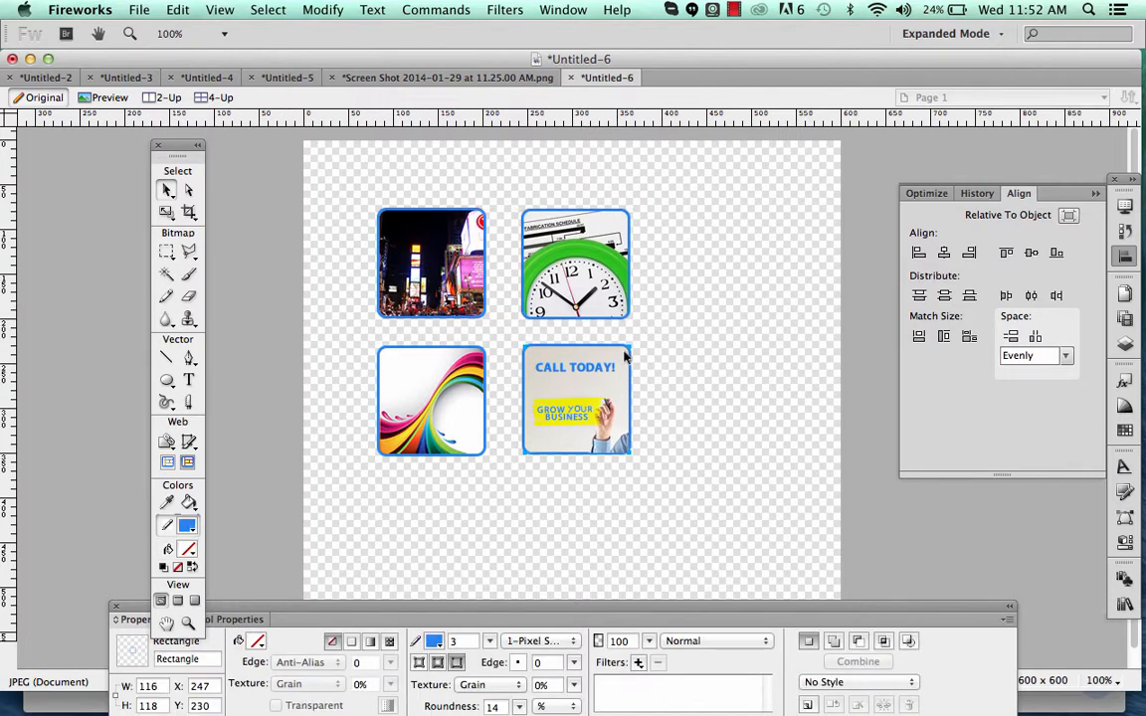
pyautogui.click(566, 243)
pyautogui.keyDown('shift'); pyautogui.click(418, 223); pyautogui.keyUp('shift')
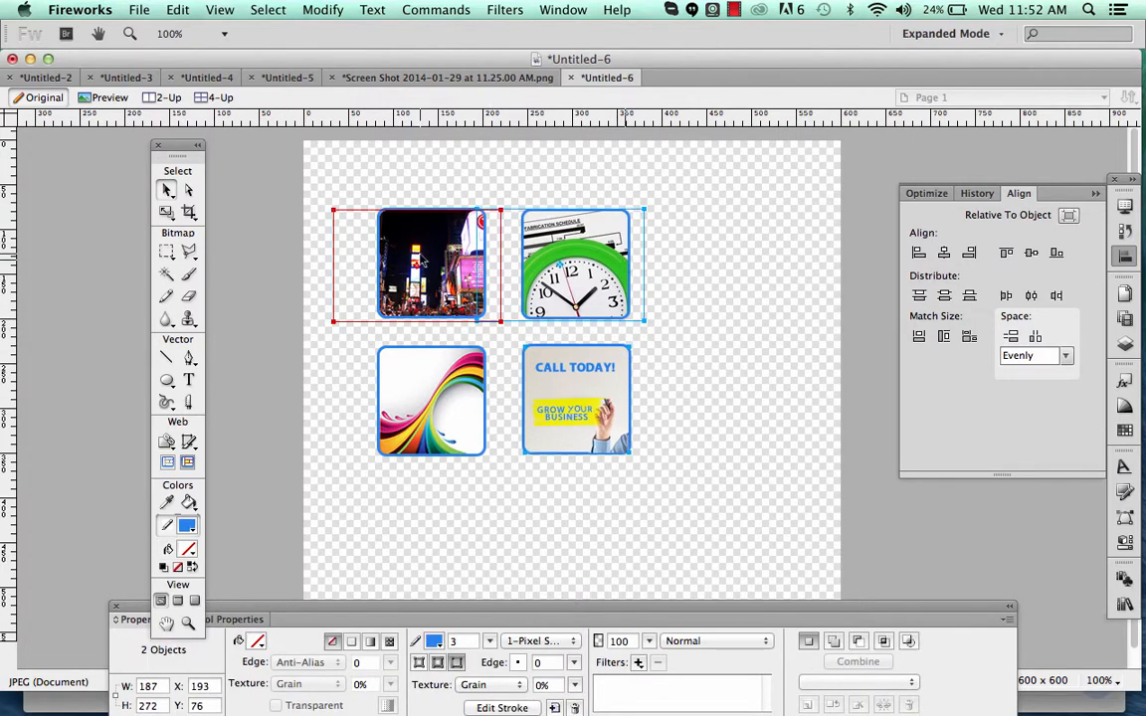
pyautogui.keyDown('shift'); pyautogui.click(379, 211); pyautogui.keyUp('shift')
pyautogui.keyDown('shift'); pyautogui.click(411, 386); pyautogui.keyUp('shift')
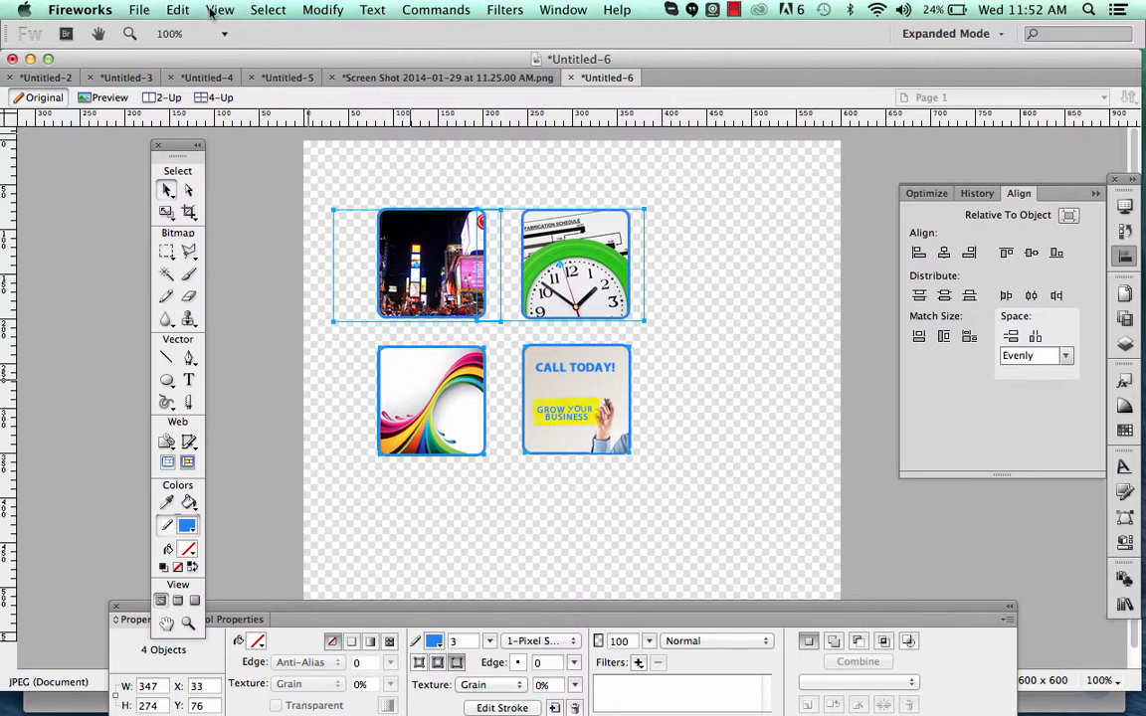
pyautogui.click(175, 10)
pyautogui.moveTo(204, 77)
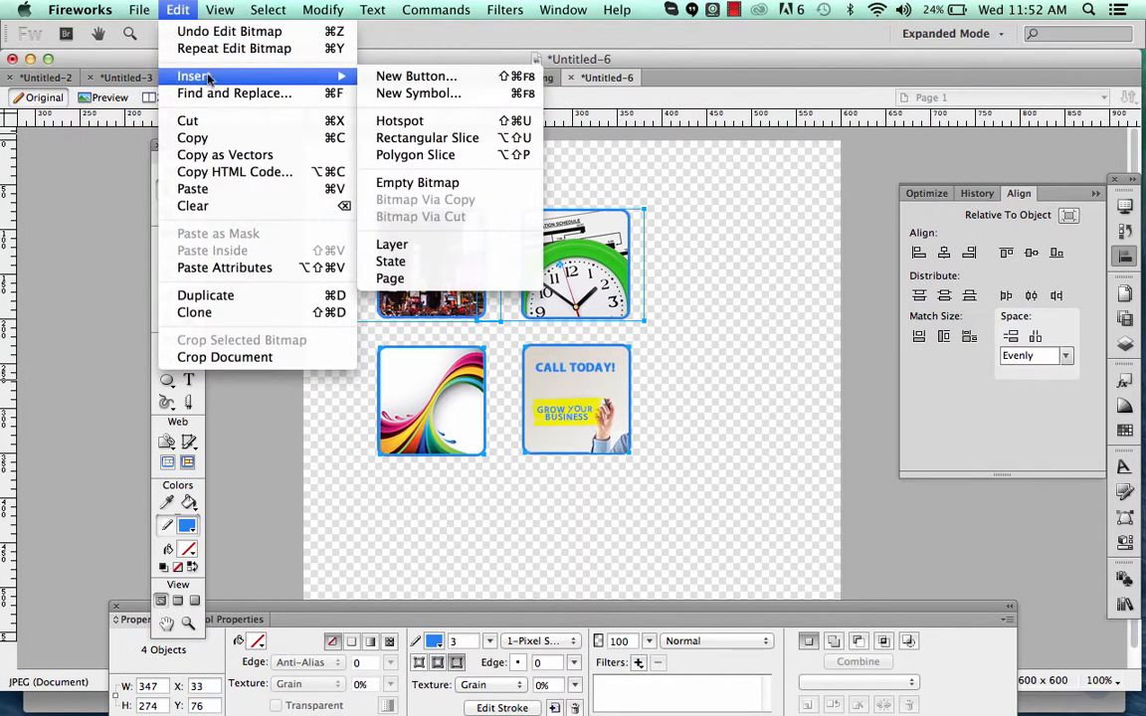
pyautogui.click(453, 140)
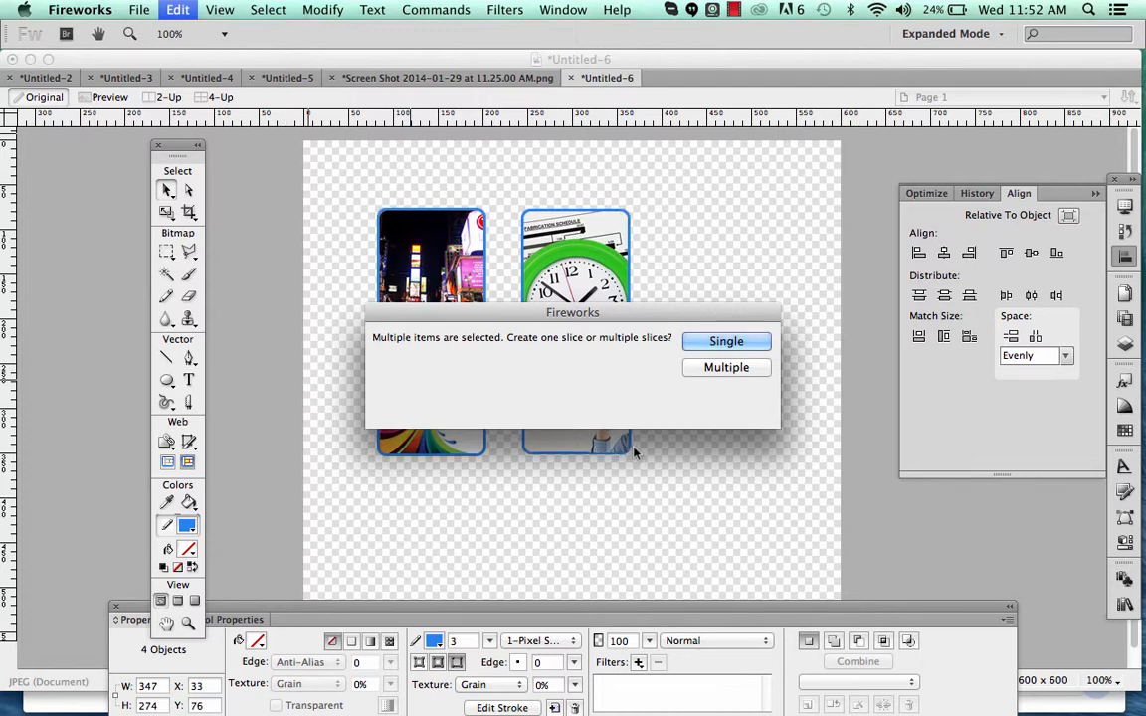
pyautogui.click(736, 370)
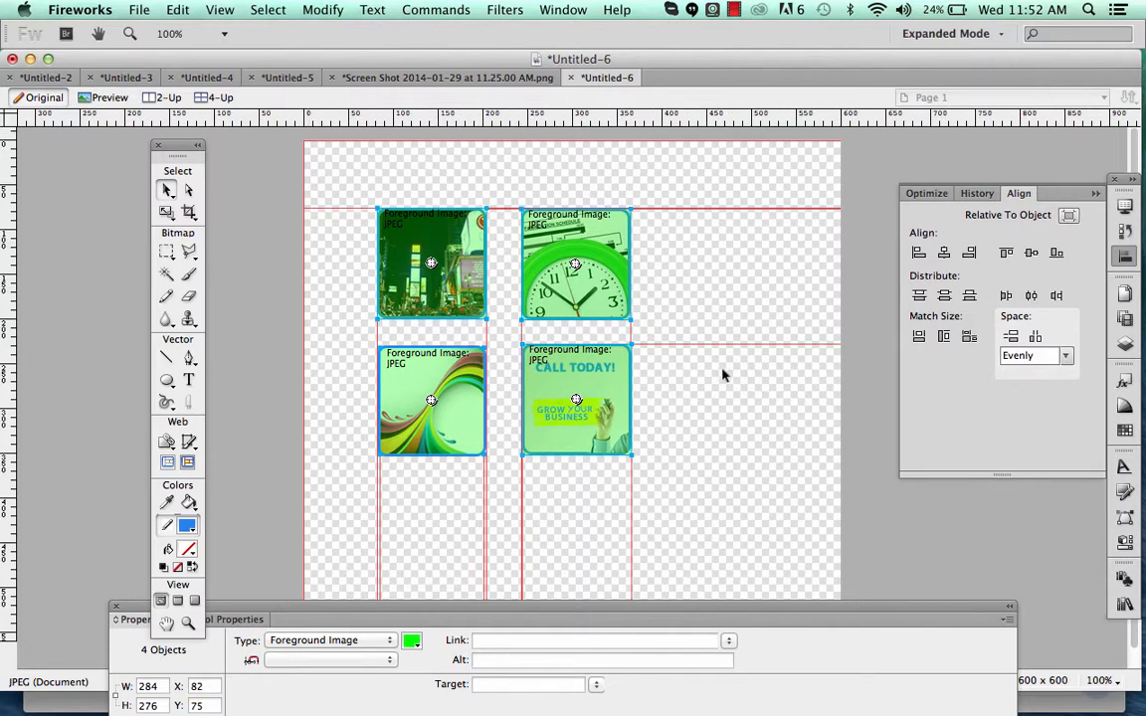
# Set the export format to PNG 32 in the Image Preview and proceed to the export settings.
pyautogui.click(136, 9)
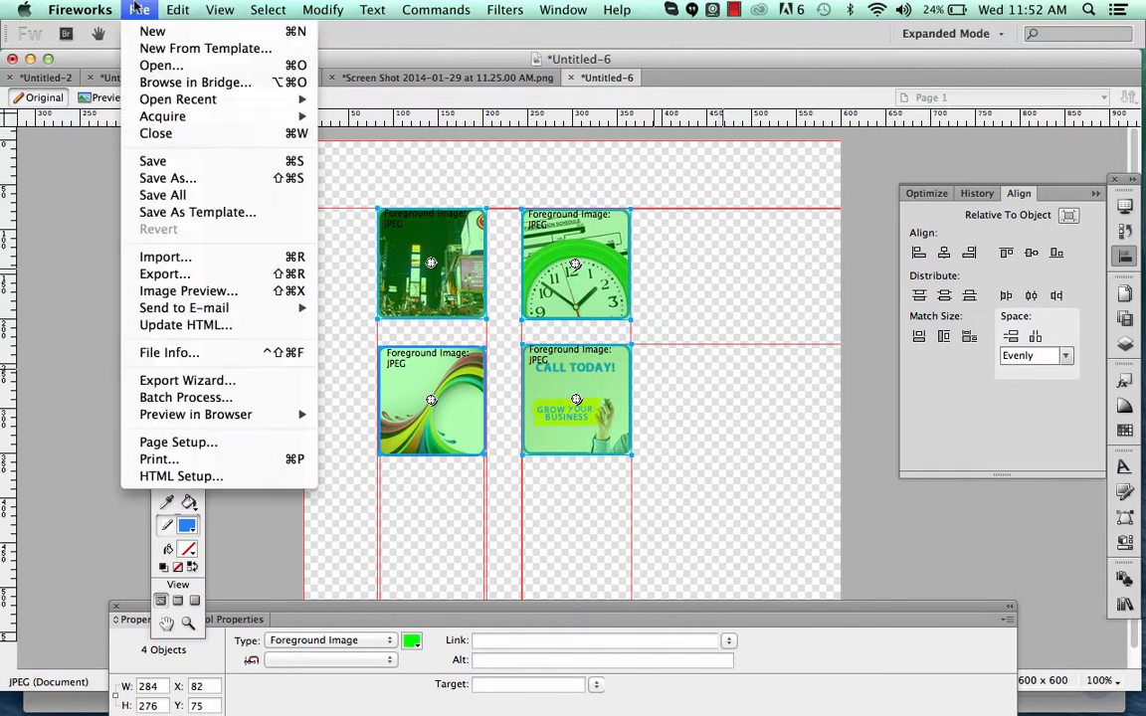
pyautogui.click(185, 292)
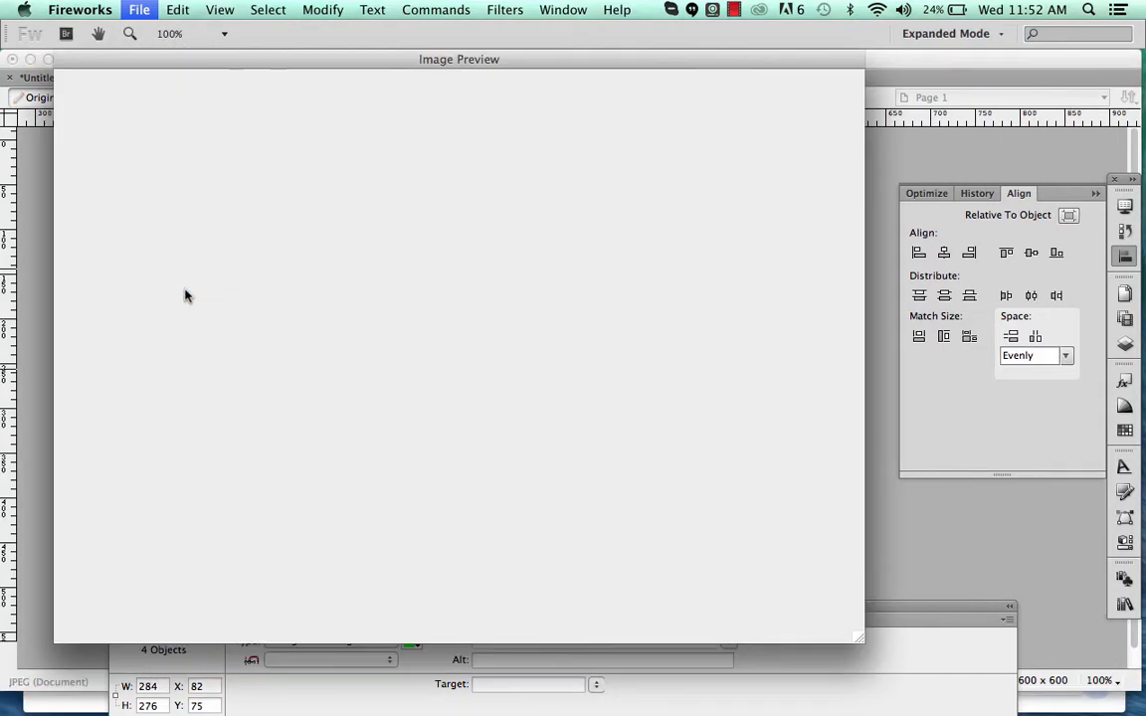
pyautogui.click(195, 127)
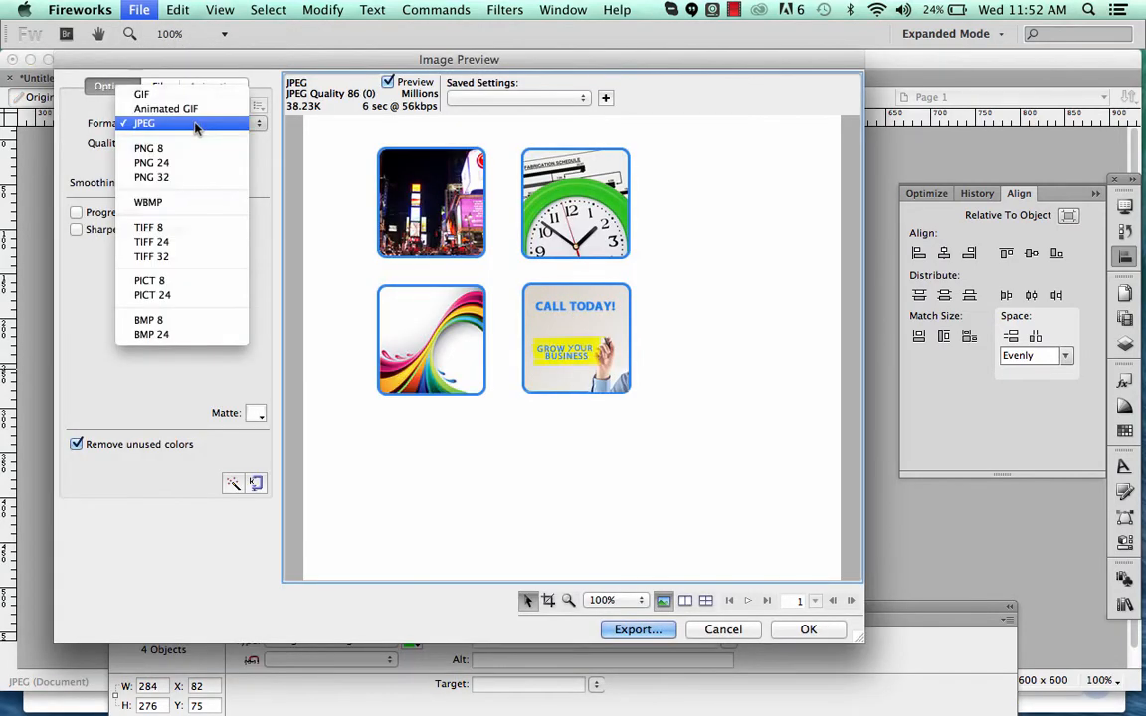
pyautogui.click(189, 180)
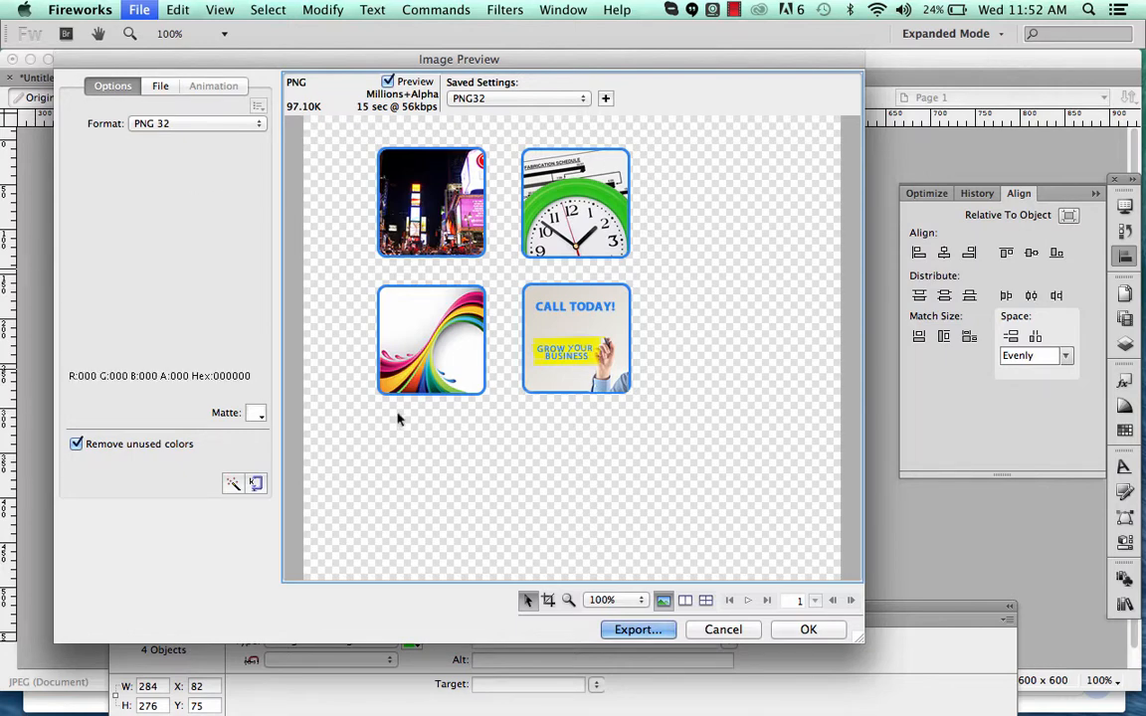
pyautogui.click(638, 630)
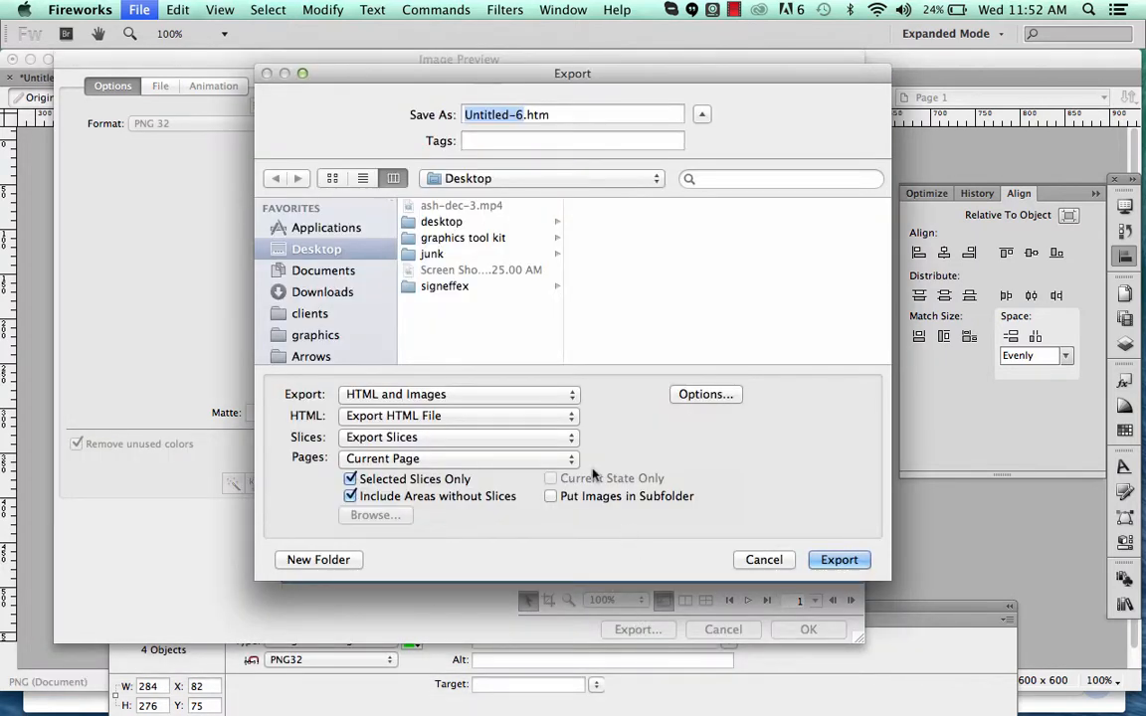
# Configure the export as Images Only from the Current Page, with selected slices only and areas without slices excluded.
pyautogui.click(538, 400)
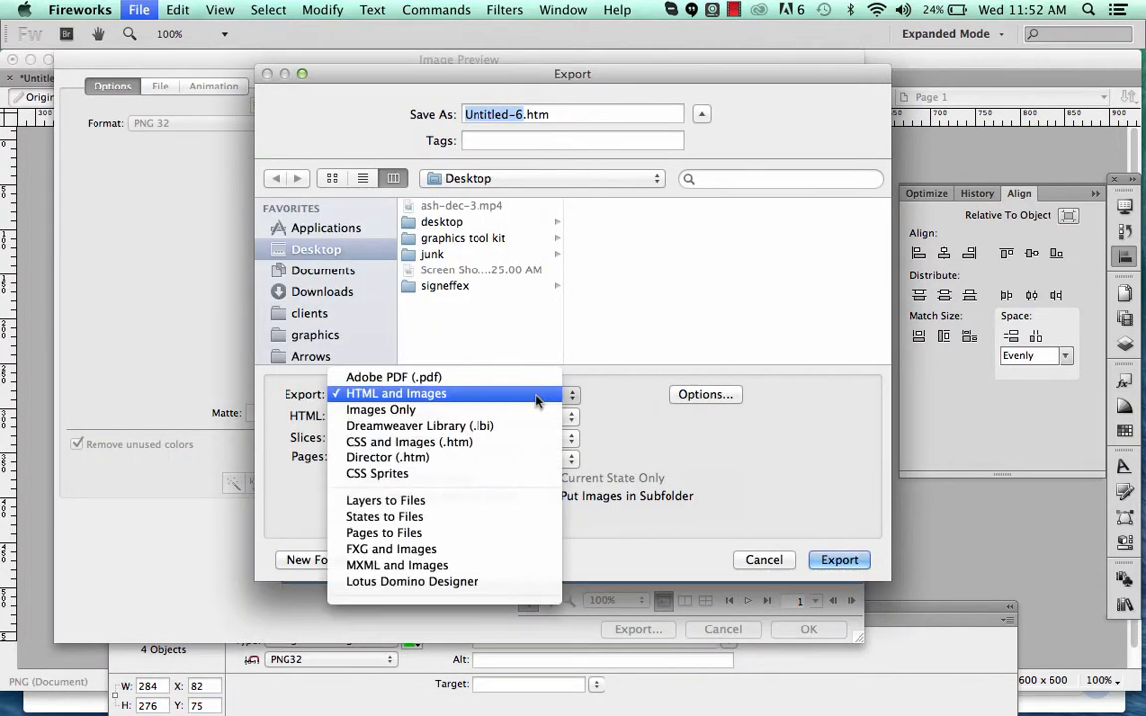
pyautogui.click(475, 409)
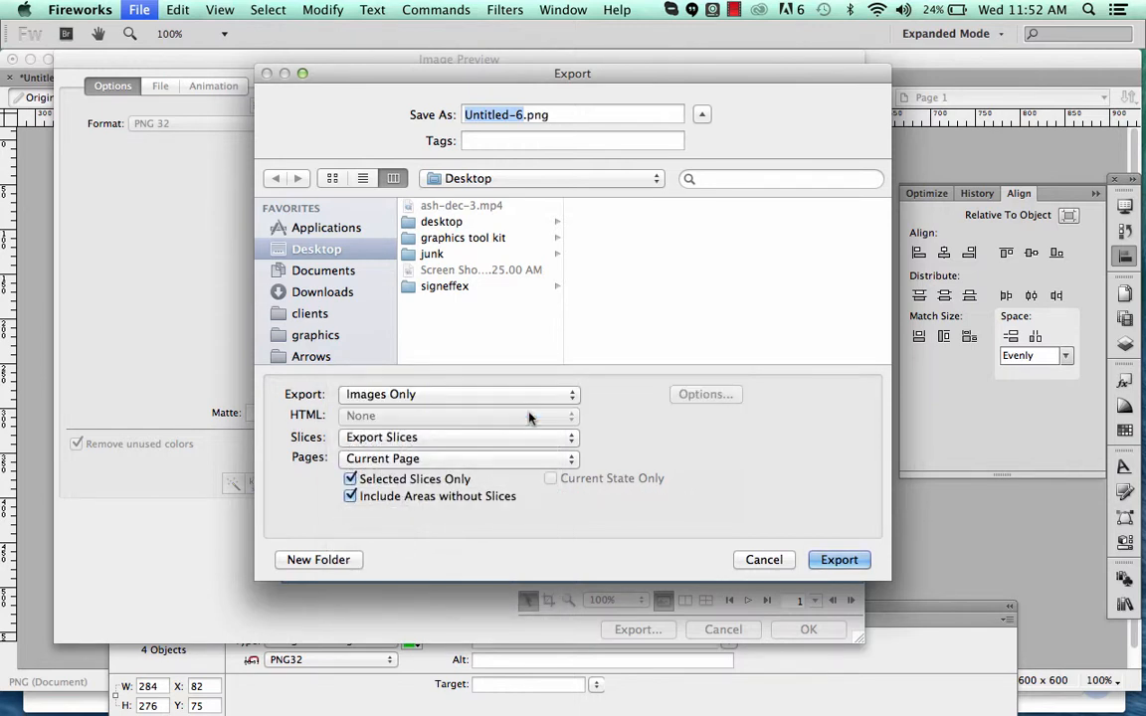
pyautogui.click(439, 463)
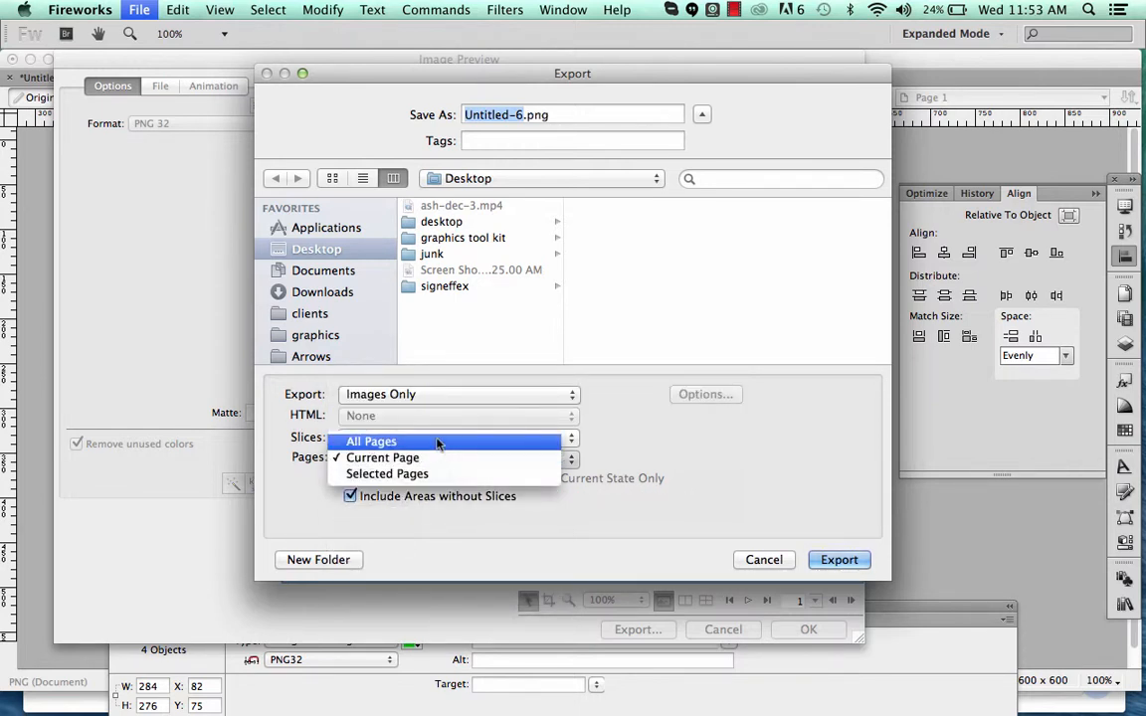
pyautogui.click(433, 457)
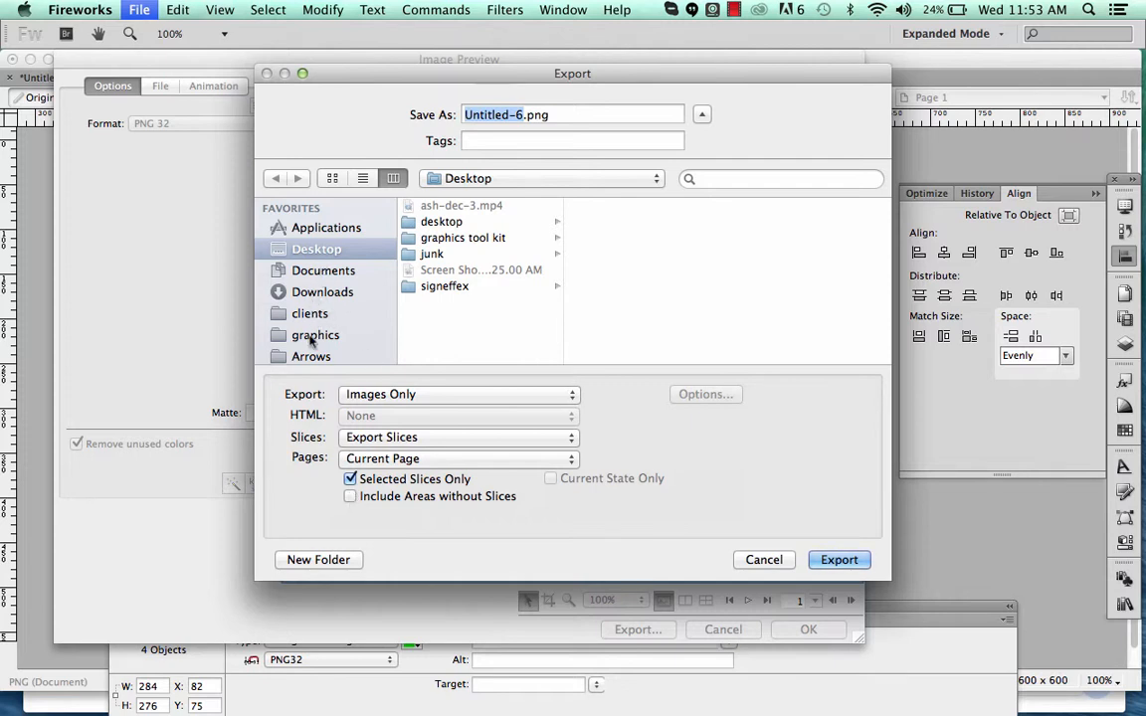
# Create a folder named "slices example" on the Desktop and export the slices into it with the base name 1.png.
pyautogui.click(318, 561)
pyautogui.write('slic')
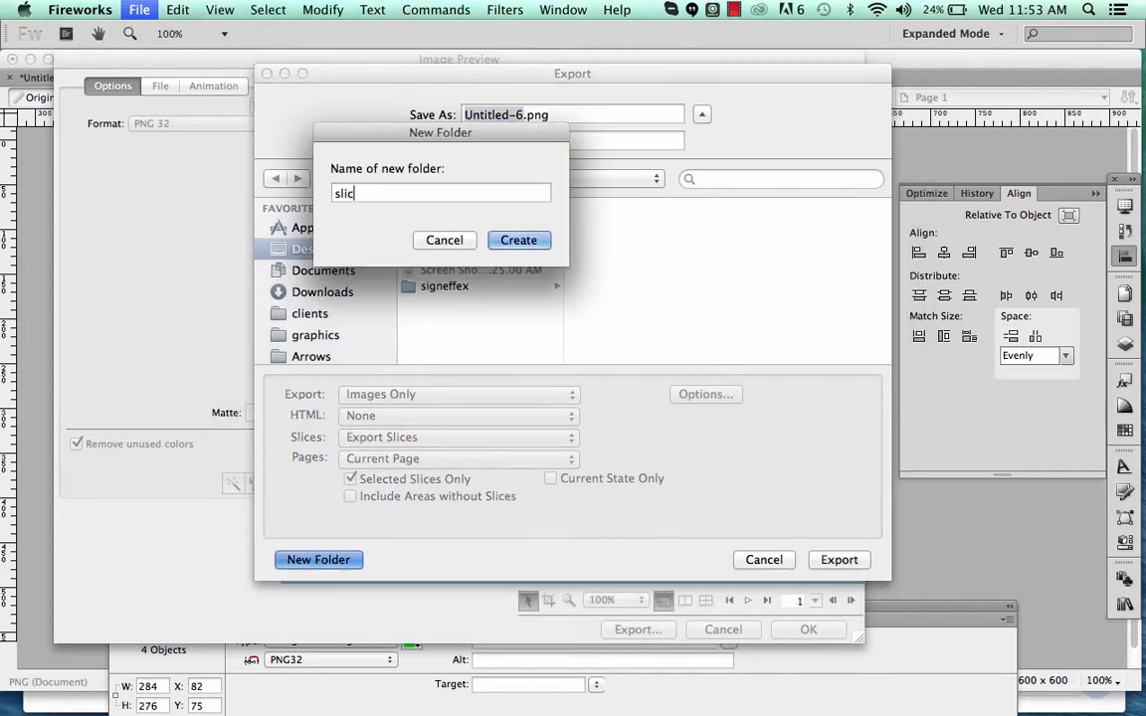
pyautogui.write('es example')
pyautogui.click(514, 239)
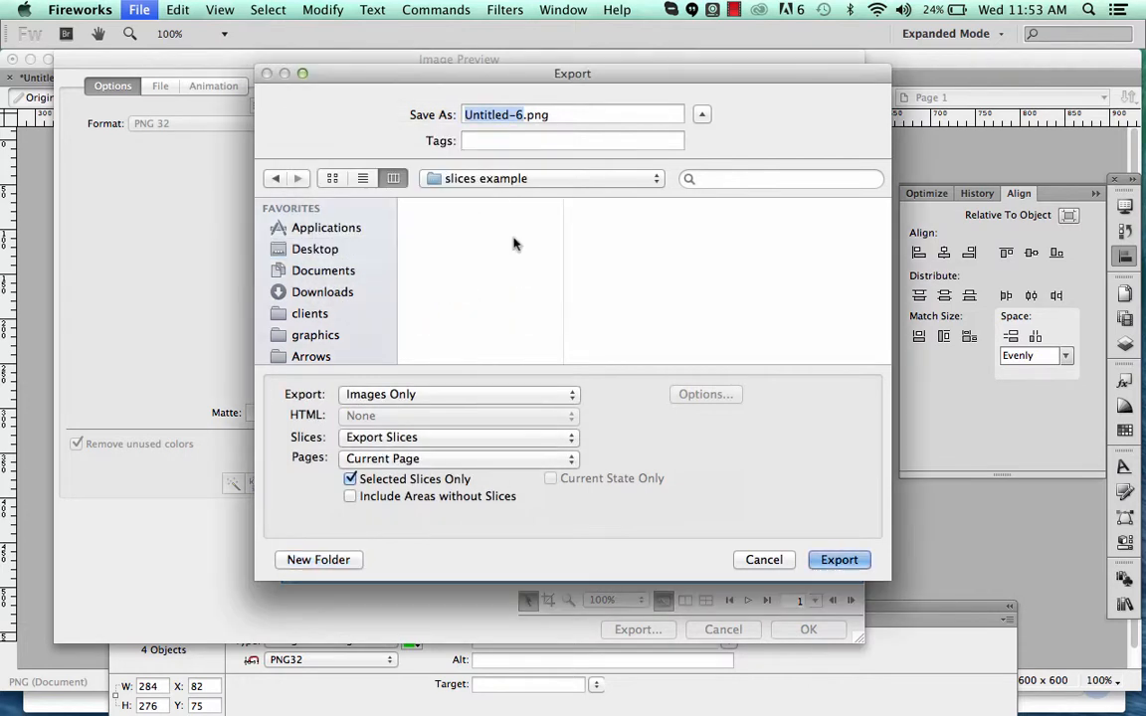
pyautogui.write('1')
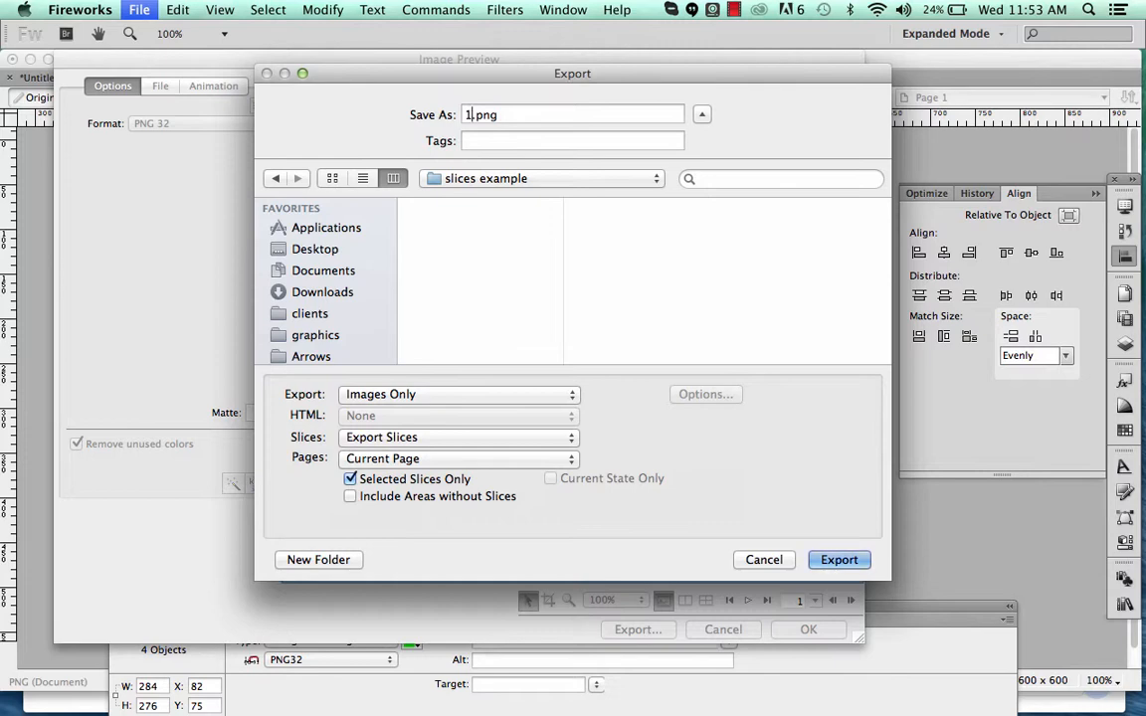
pyautogui.click(839, 561)
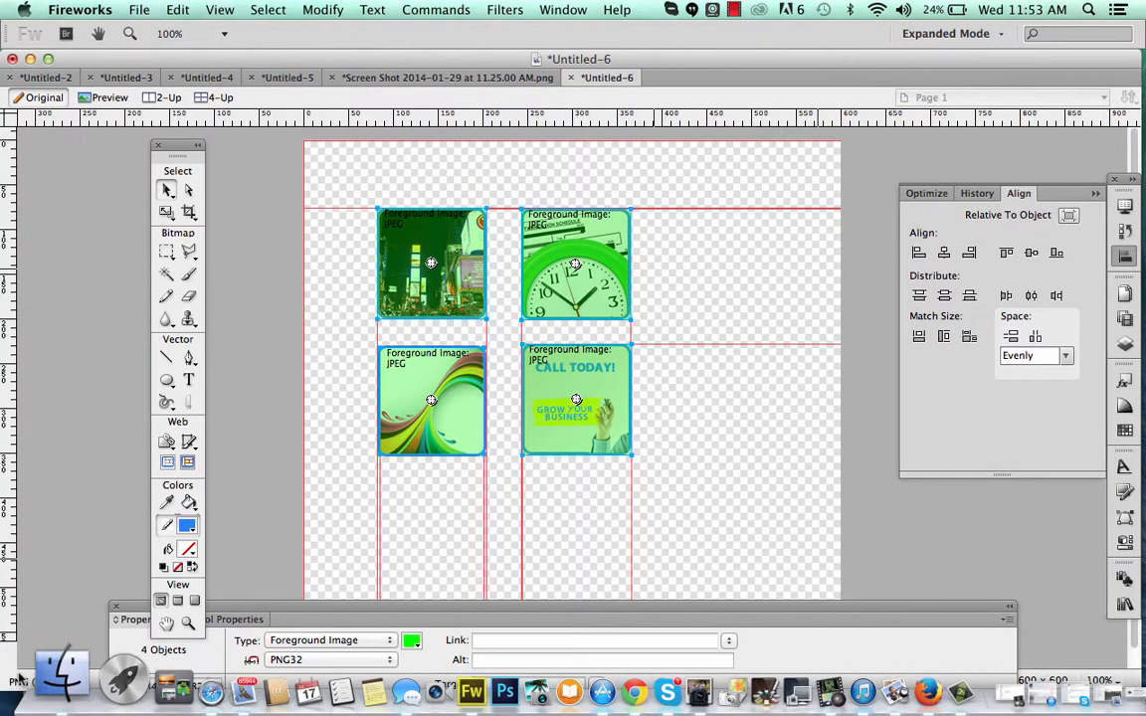
# Switch to Finder and open the "slices example" folder on the Desktop.
pyautogui.click(51, 670)
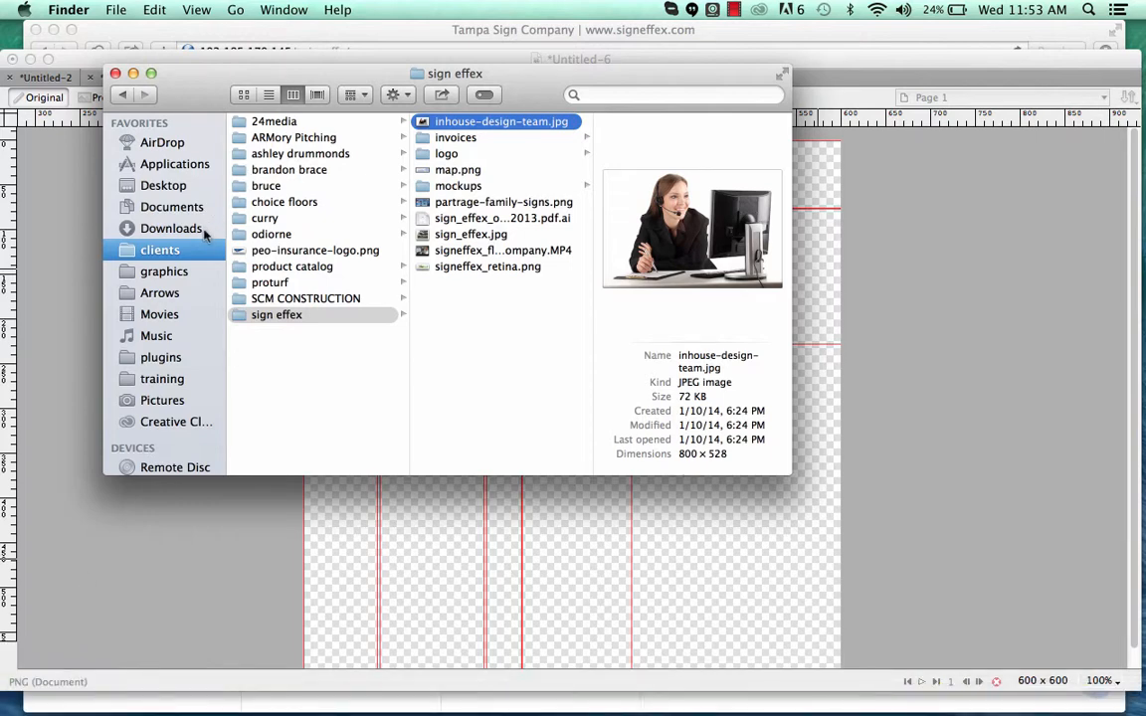
pyautogui.click(157, 188)
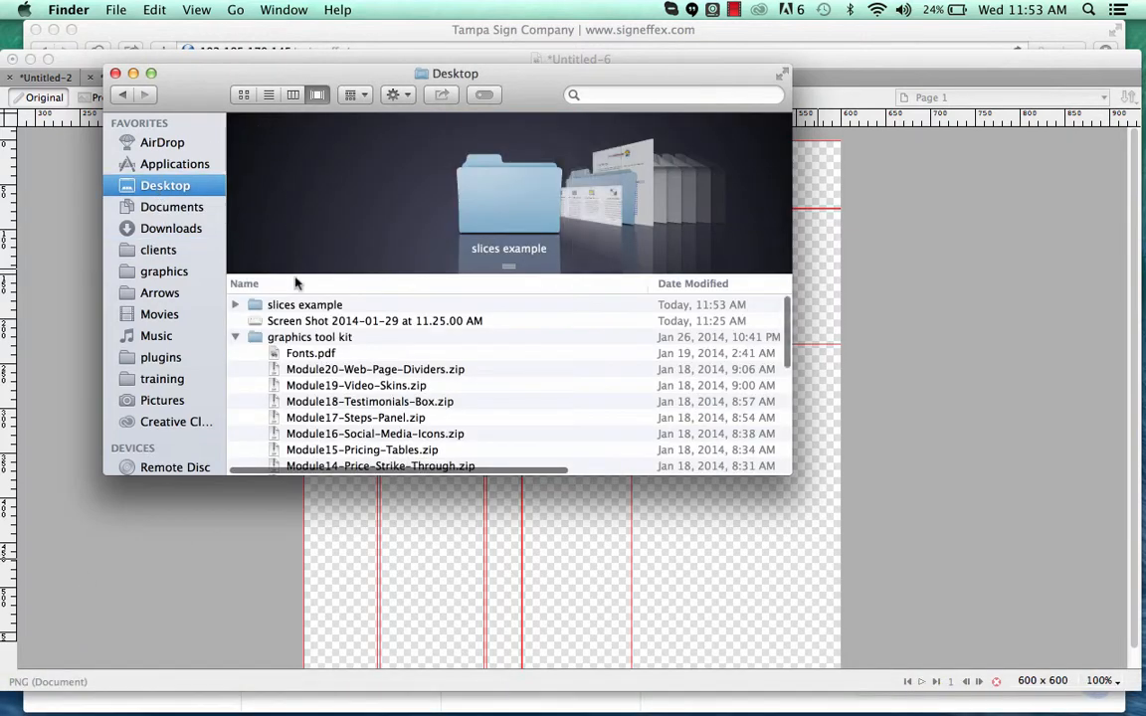
pyautogui.doubleClick(255, 305)
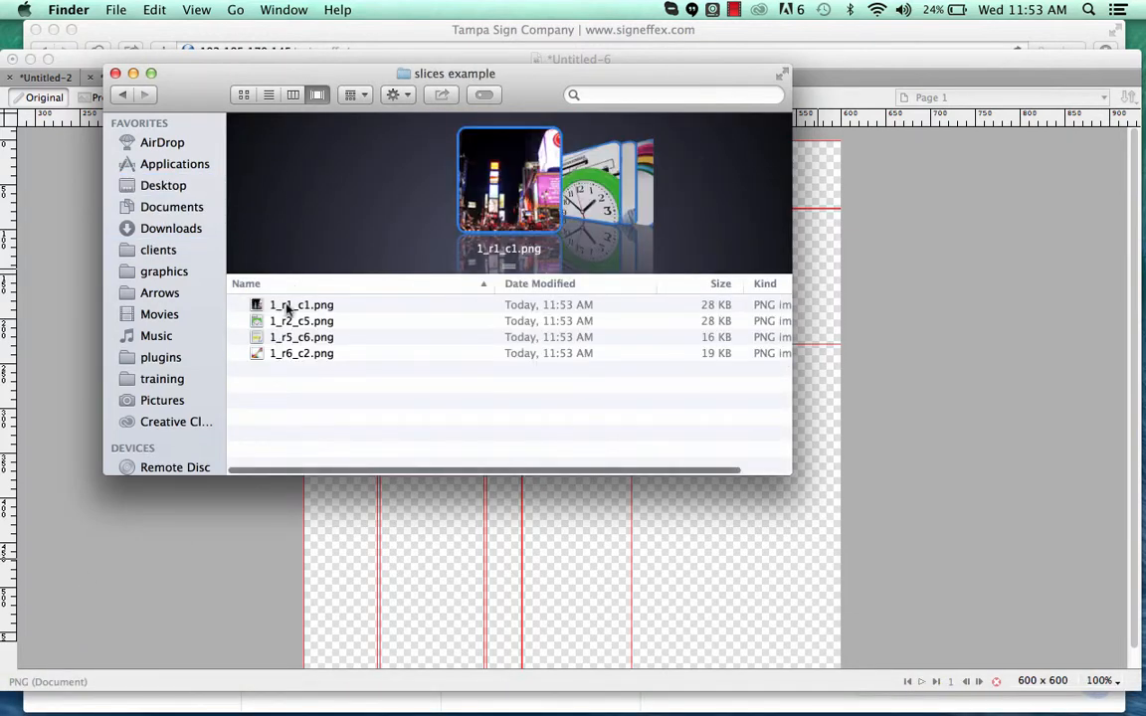
# Preview each exported PNG slice in the folder and check its file name against its image.
pyautogui.click(286, 306)
pyautogui.click(288, 321)
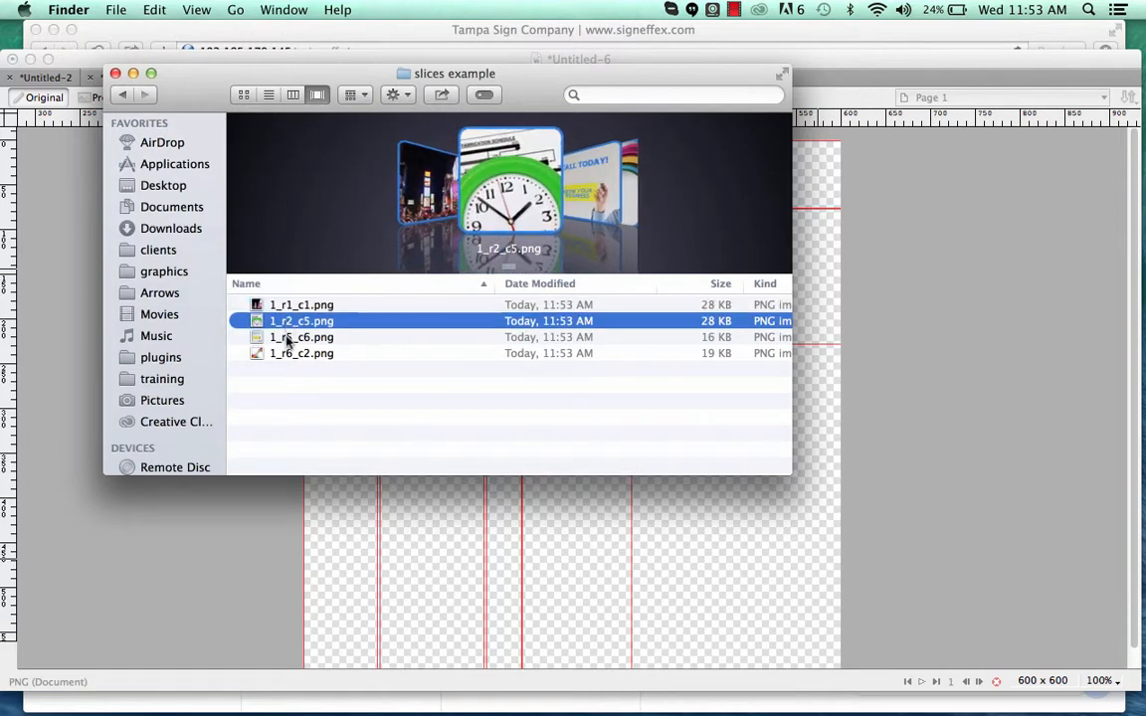
pyautogui.click(287, 337)
pyautogui.click(289, 355)
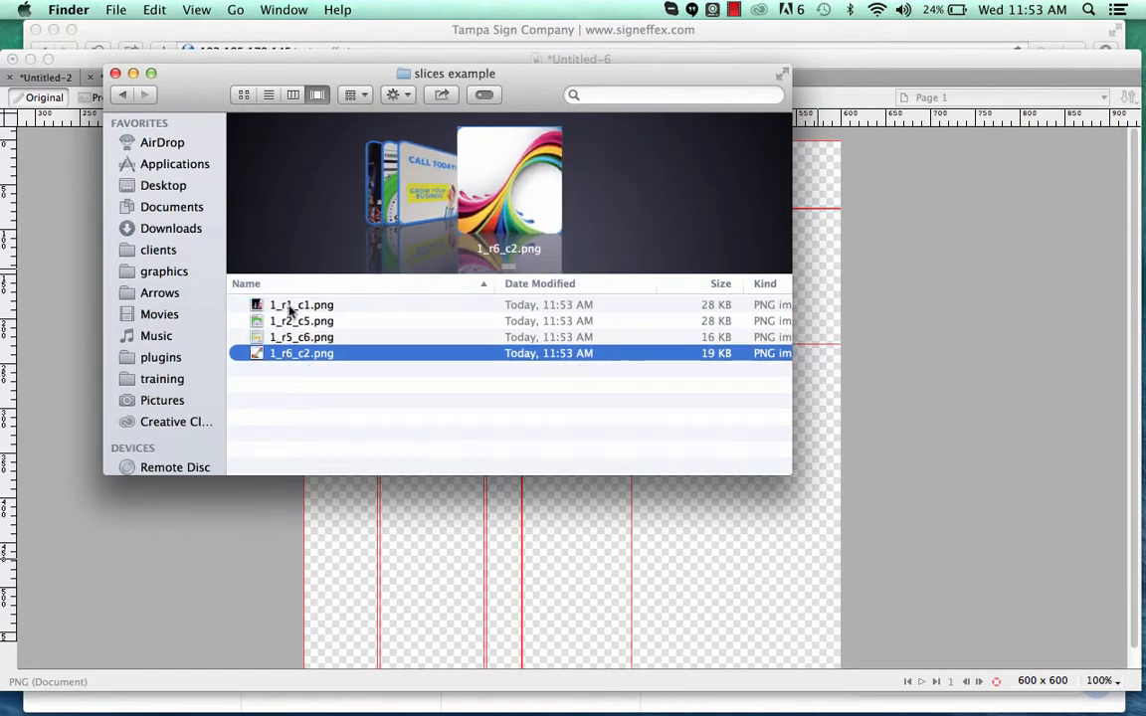
pyautogui.click(283, 305)
pyautogui.click(291, 322)
pyautogui.click(291, 338)
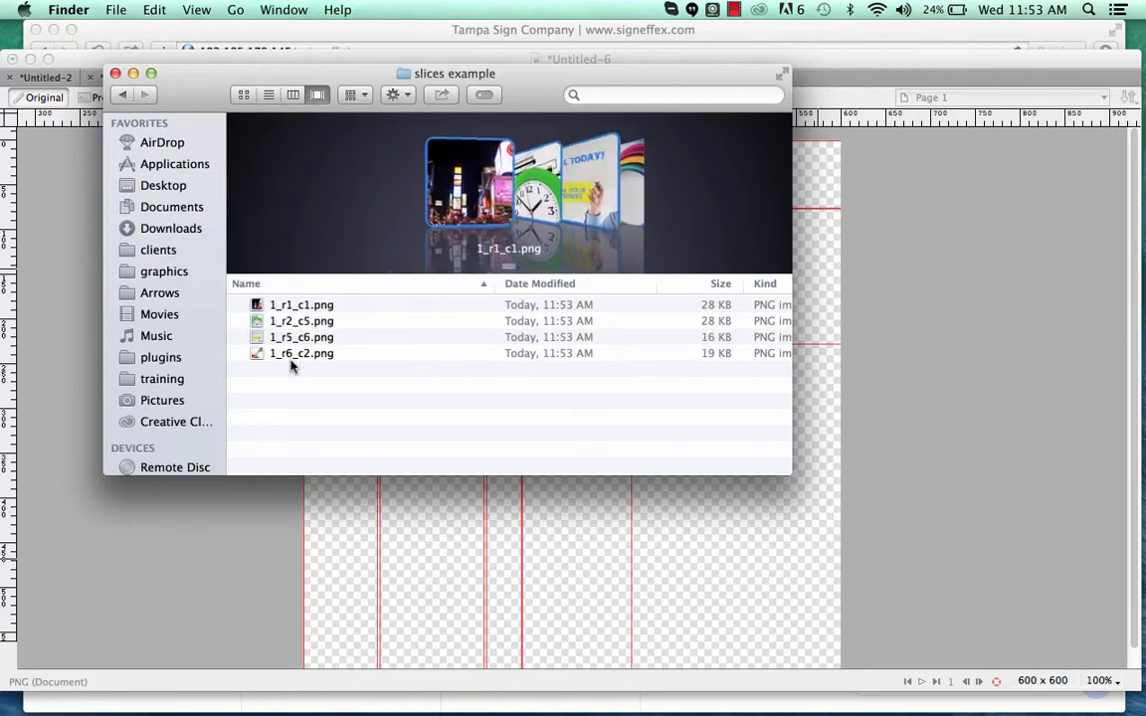
pyautogui.click(293, 355)
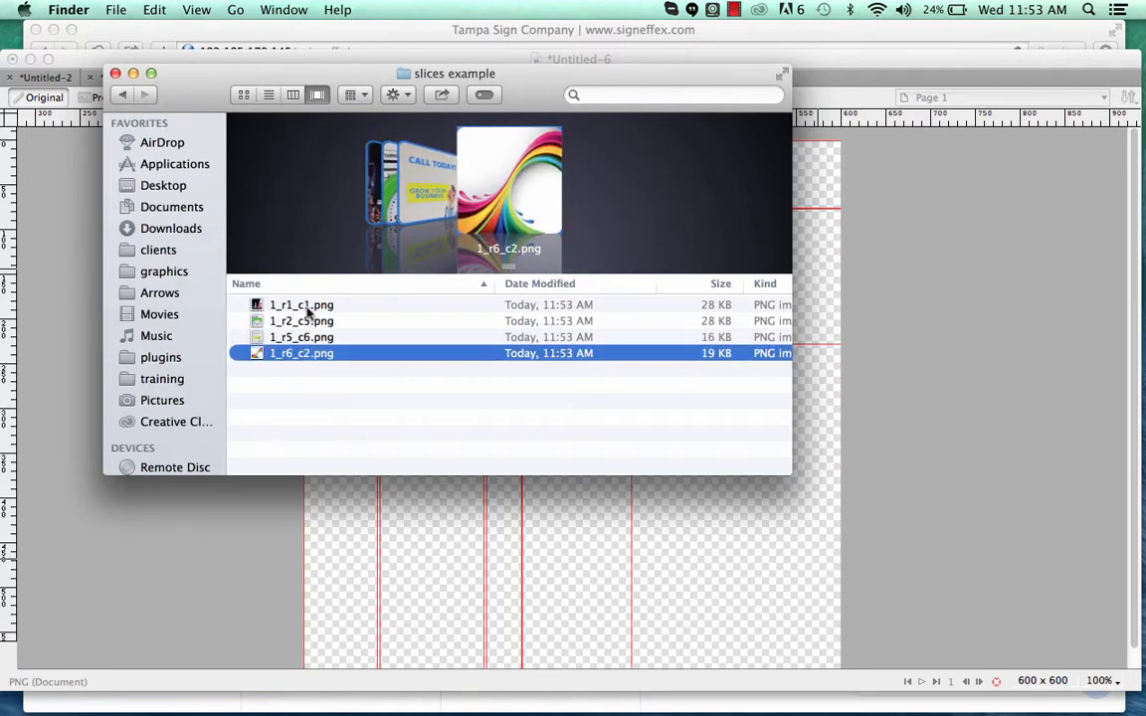
pyautogui.click(305, 310)
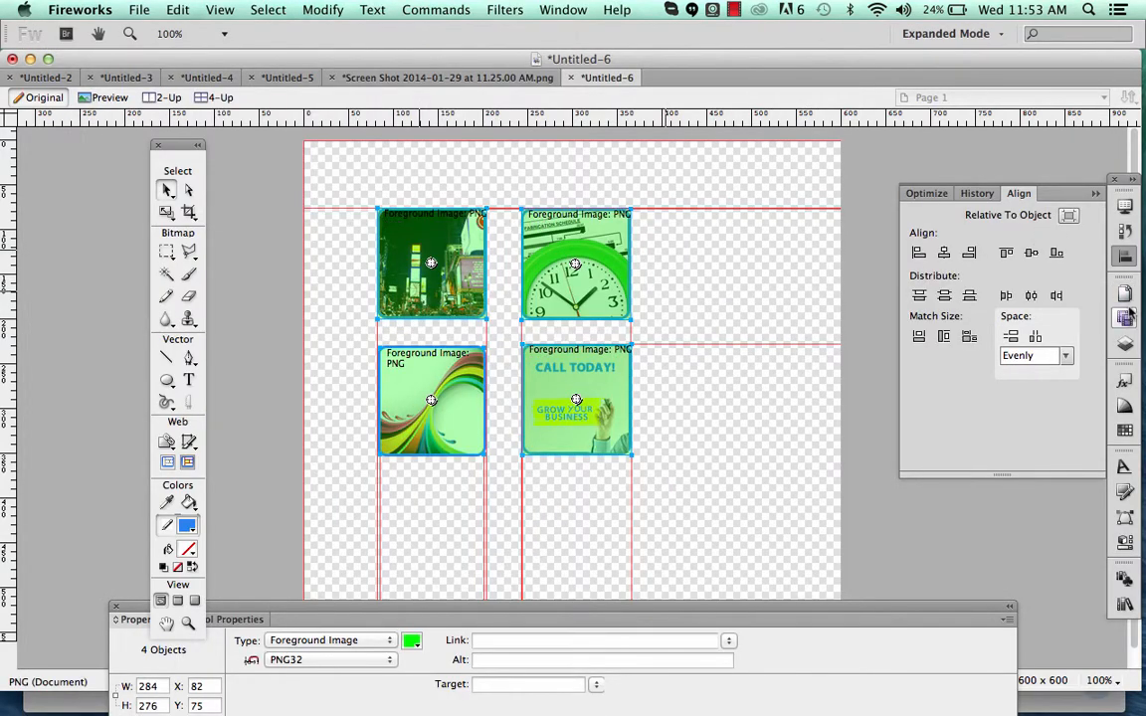
# Show the slice layers and rename the Times Square image's slice as "nyc".
pyautogui.click(1126, 343)
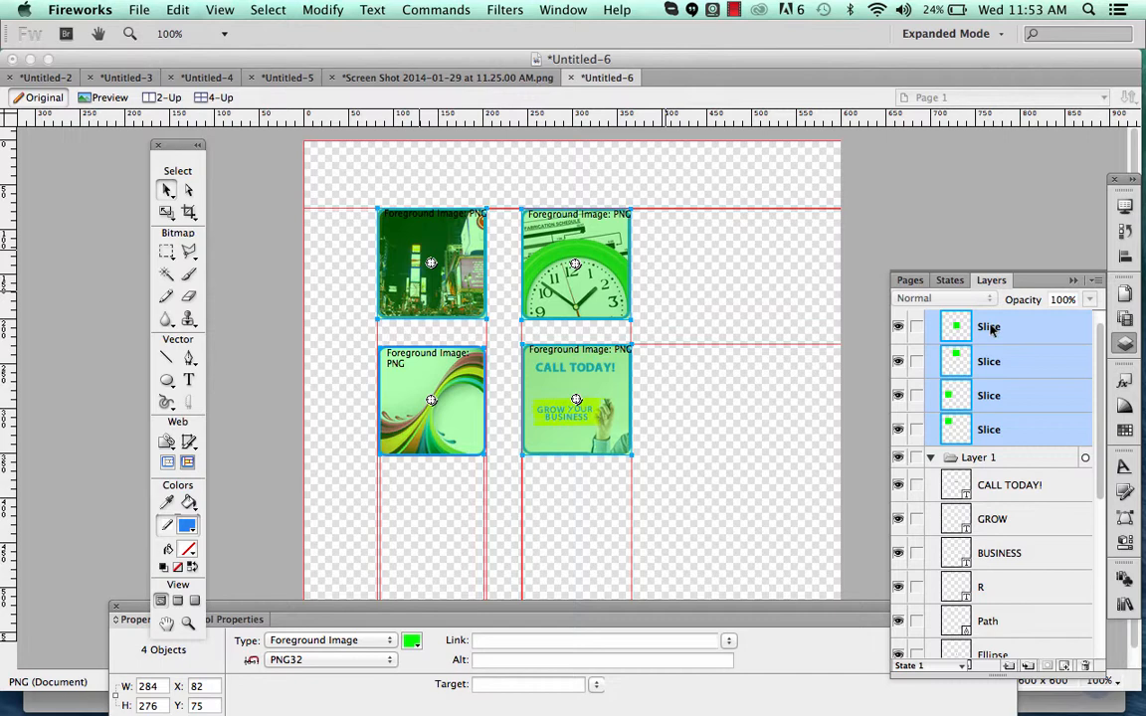
pyautogui.click(864, 374)
pyautogui.click(577, 398)
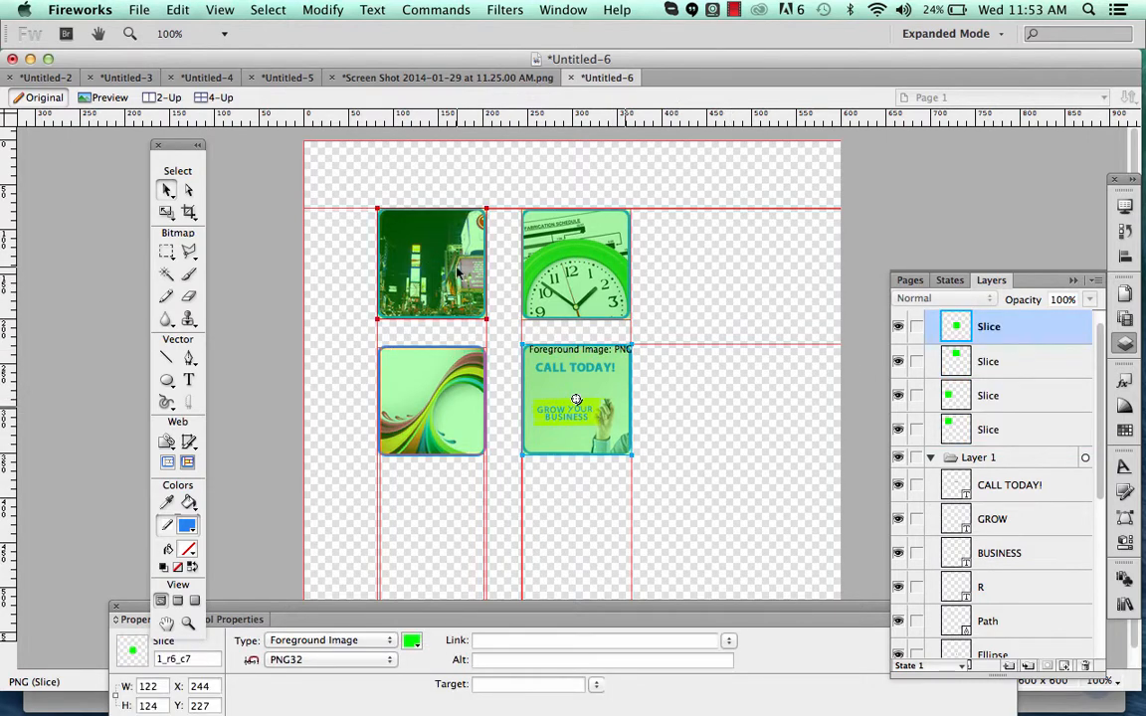
pyautogui.click(459, 270)
pyautogui.doubleClick(990, 432)
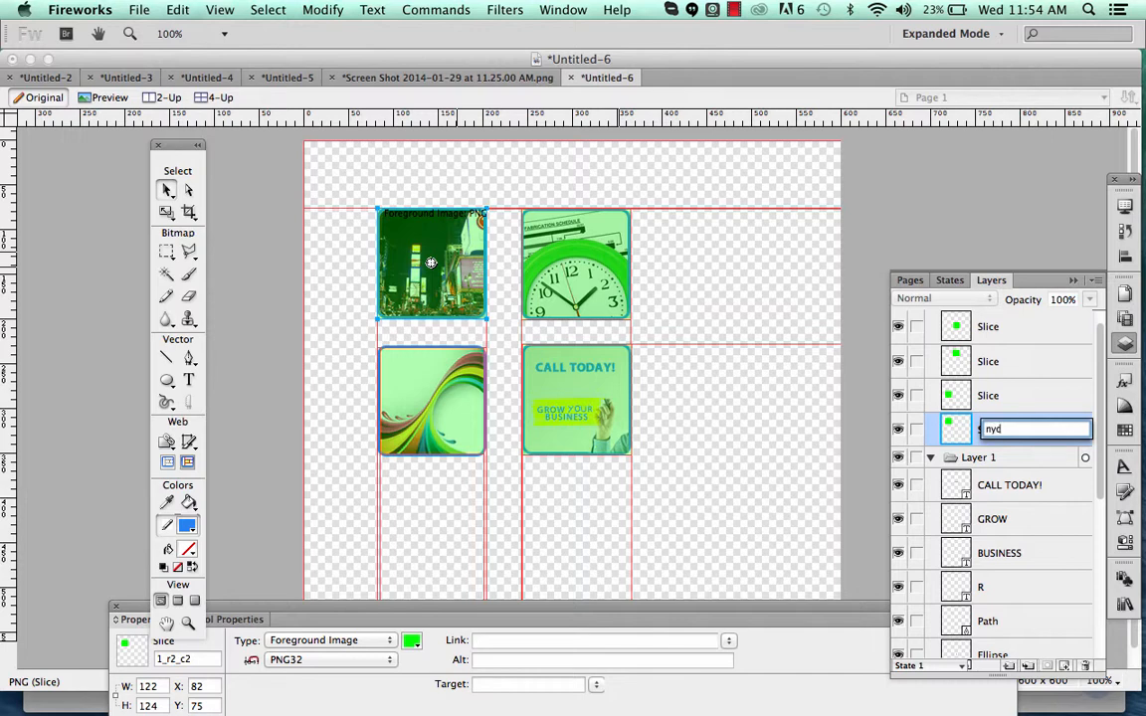
pyautogui.press('Return')
# Rename the clock image's slice layer as "time".
pyautogui.click(612, 260)
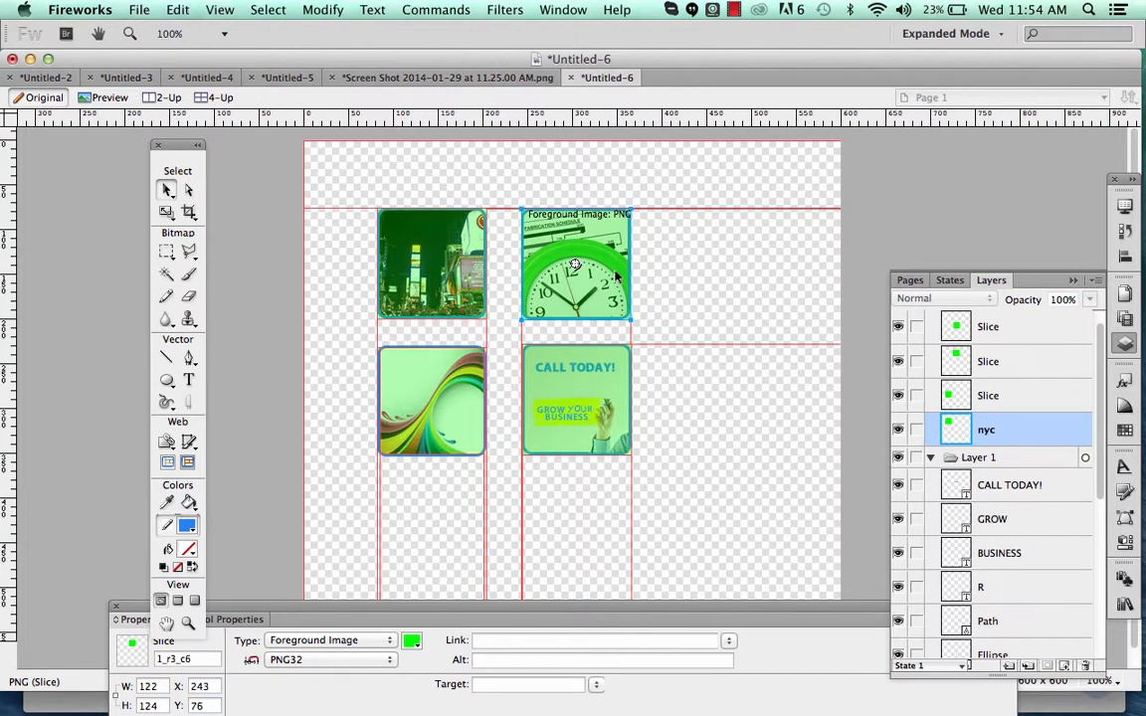
pyautogui.doubleClick(985, 364)
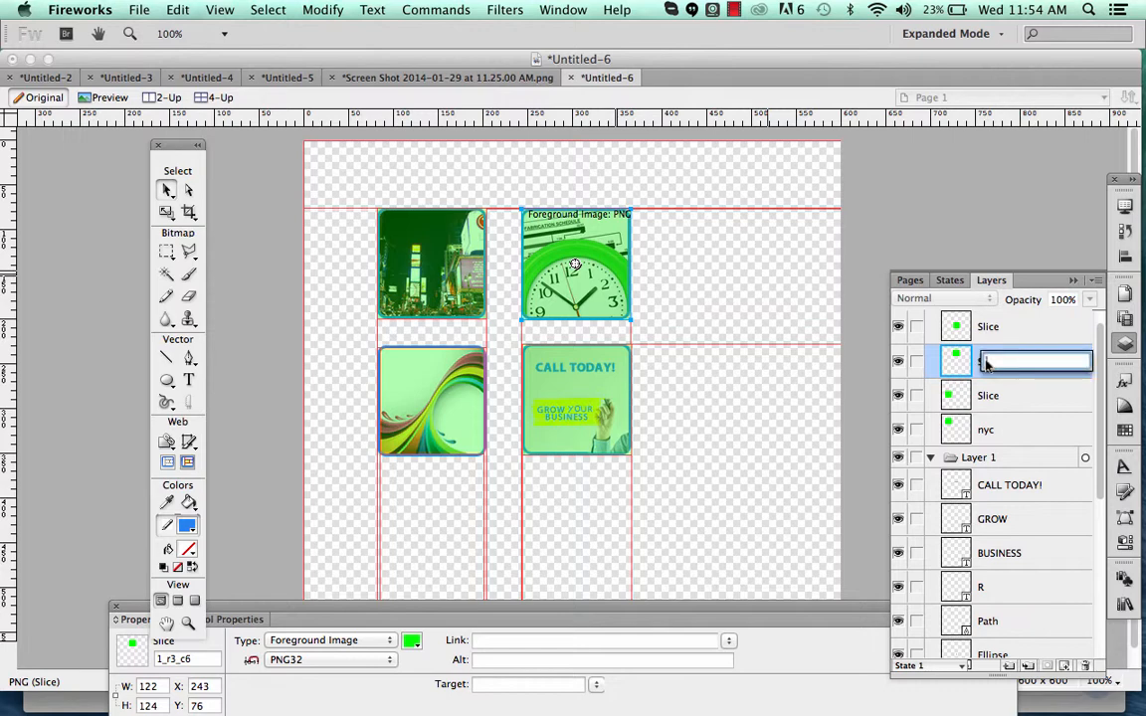
pyautogui.press('Return')
# Rename the slice layer of the "Call Today!" image as "grow".
pyautogui.click(577, 386)
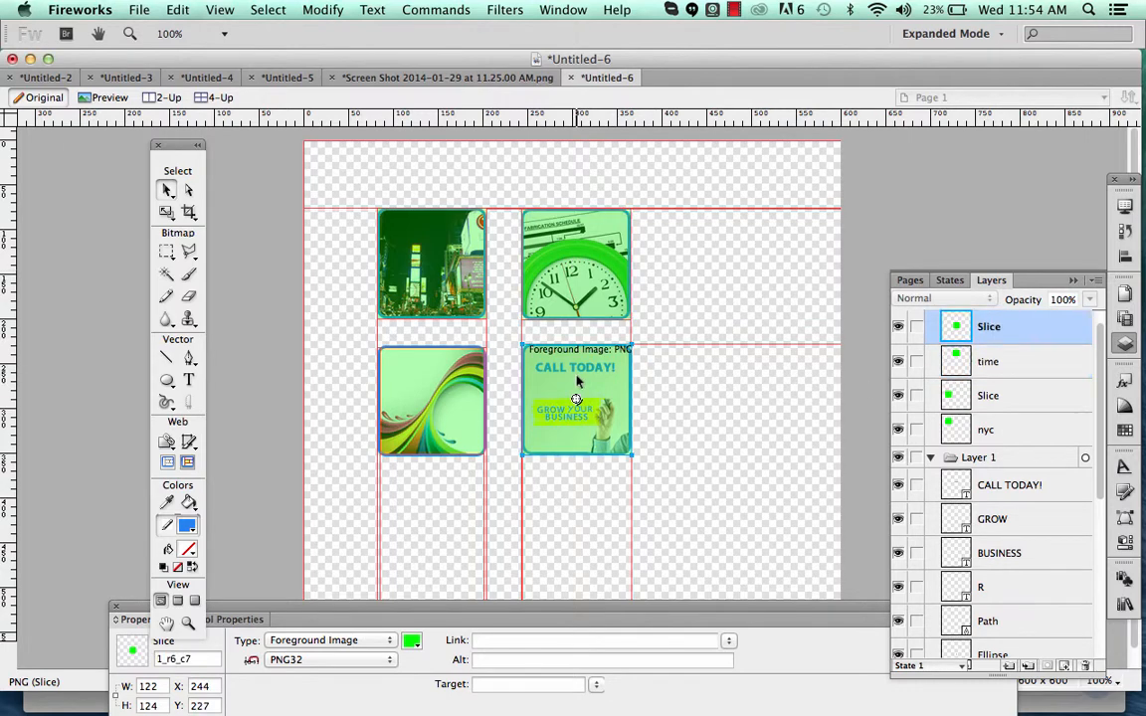
pyautogui.doubleClick(988, 329)
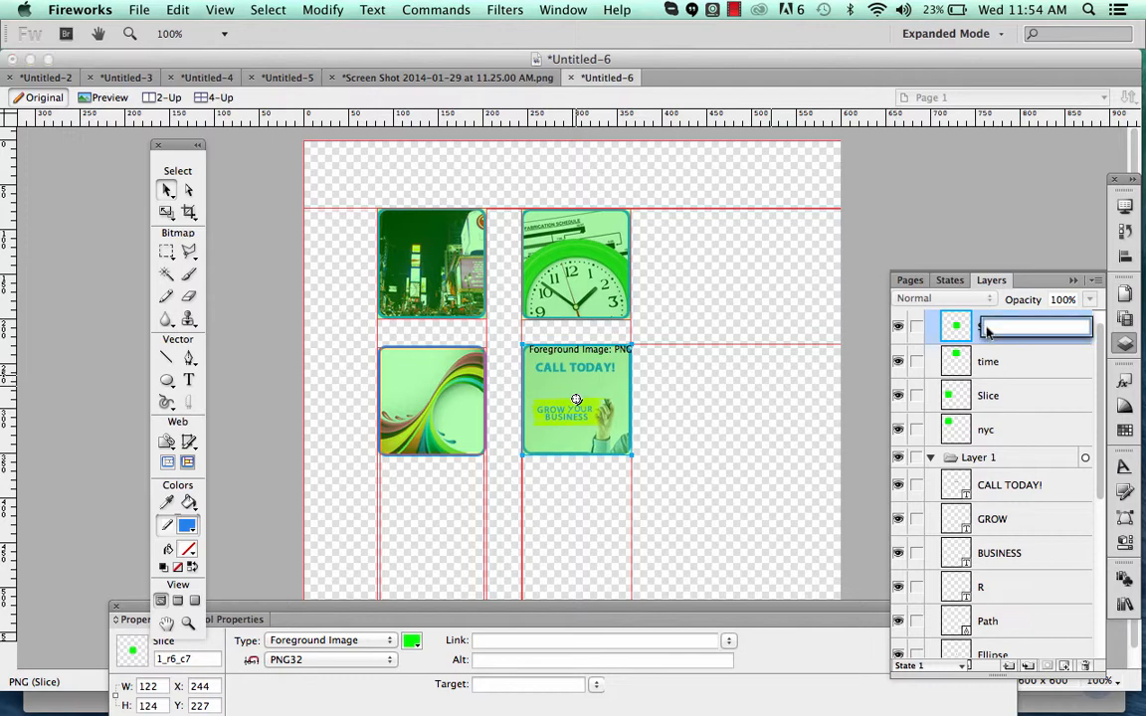
pyautogui.write('grow')
pyautogui.press('Return')
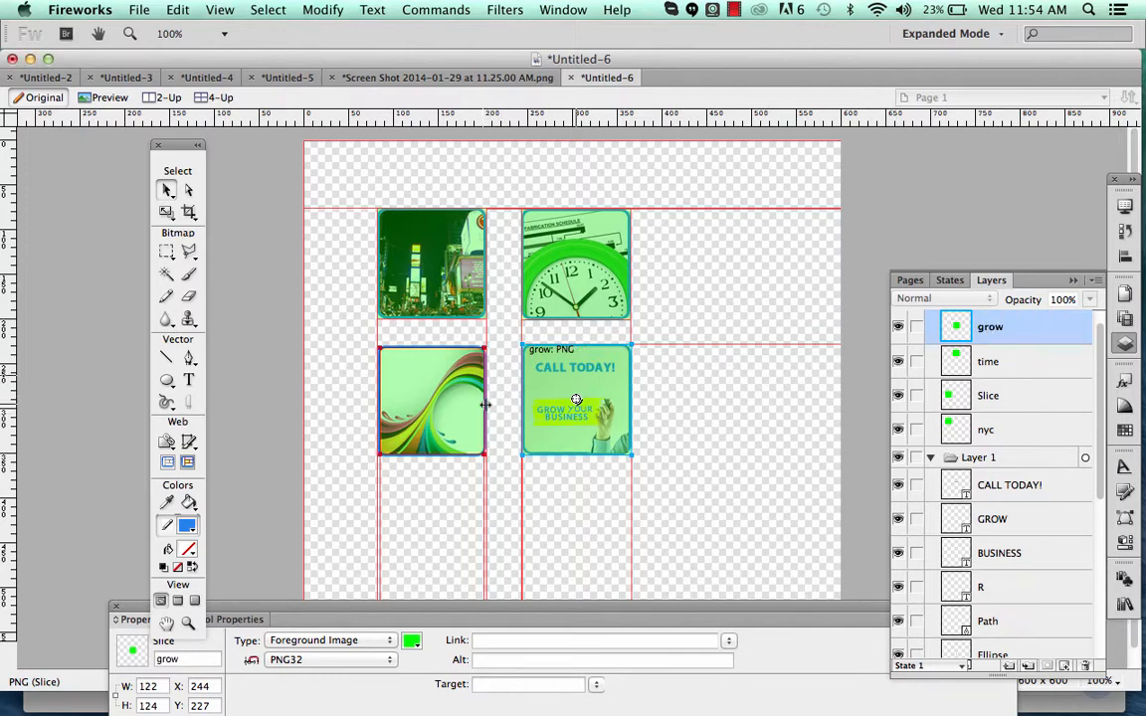
# Rename the slice layer of the colorful swirl image as "colors".
pyautogui.click(451, 418)
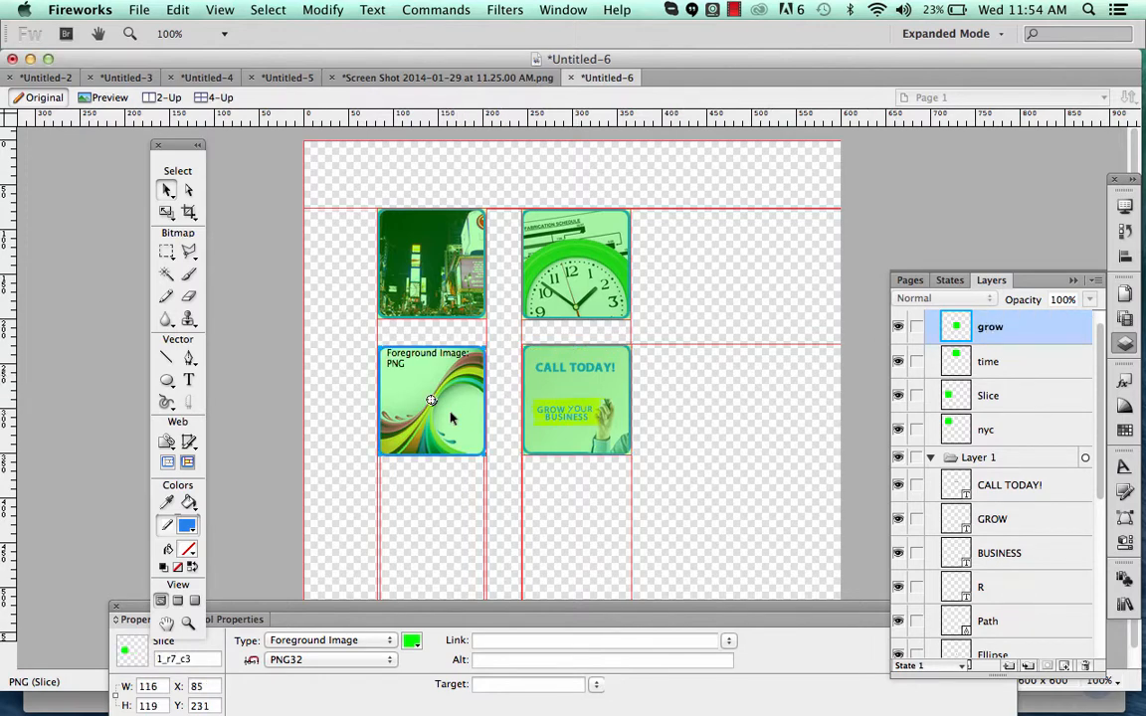
pyautogui.doubleClick(990, 397)
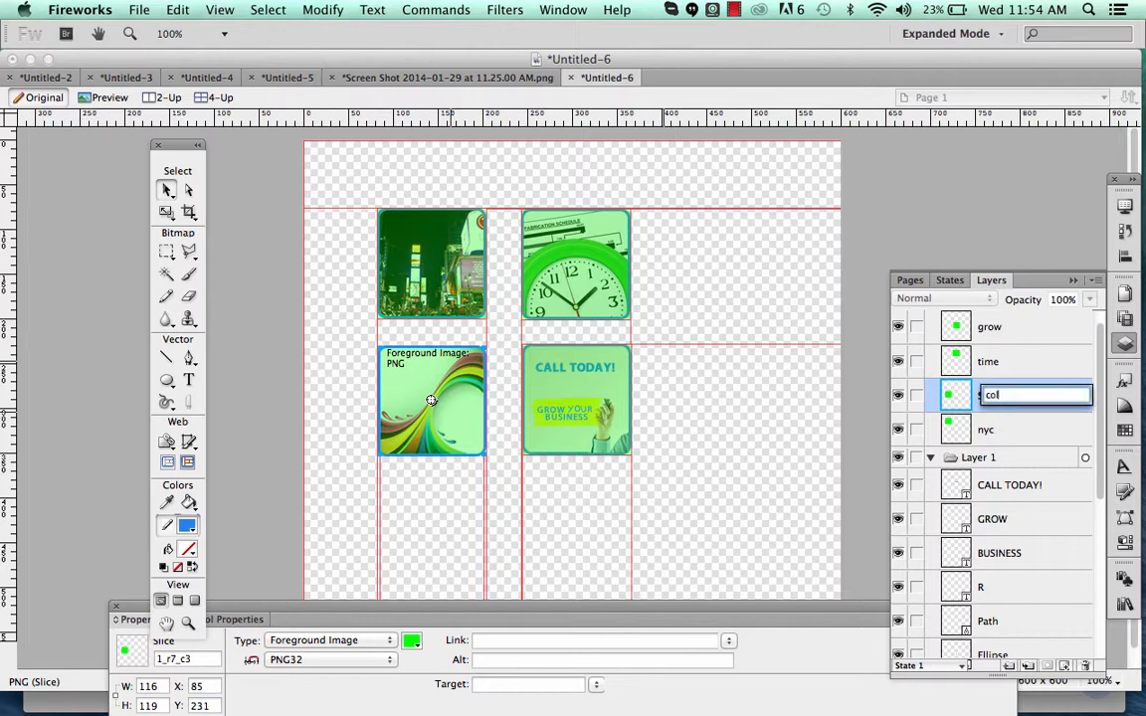
pyautogui.write('colors')
pyautogui.press('Return')
pyautogui.click(762, 435)
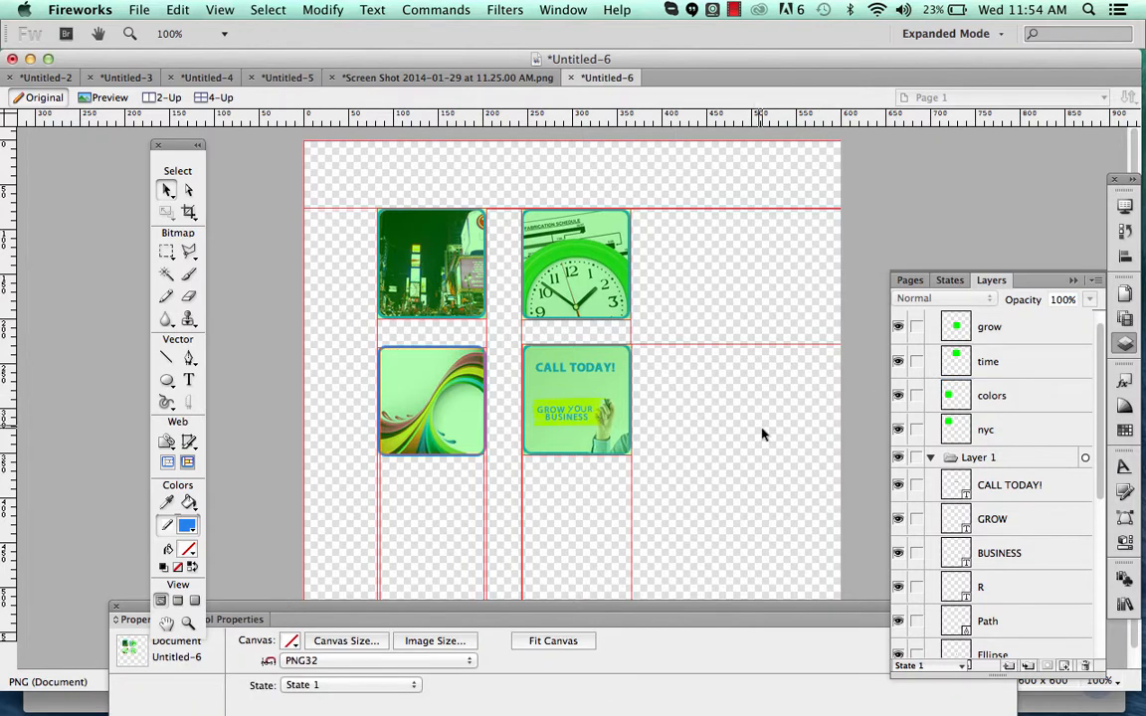
# Select all four named slices and export only these as PNG 32 images into the "slices example" folder.
pyautogui.click(458, 286)
pyautogui.keyDown('shift'); pyautogui.click(551, 286); pyautogui.keyUp('shift')
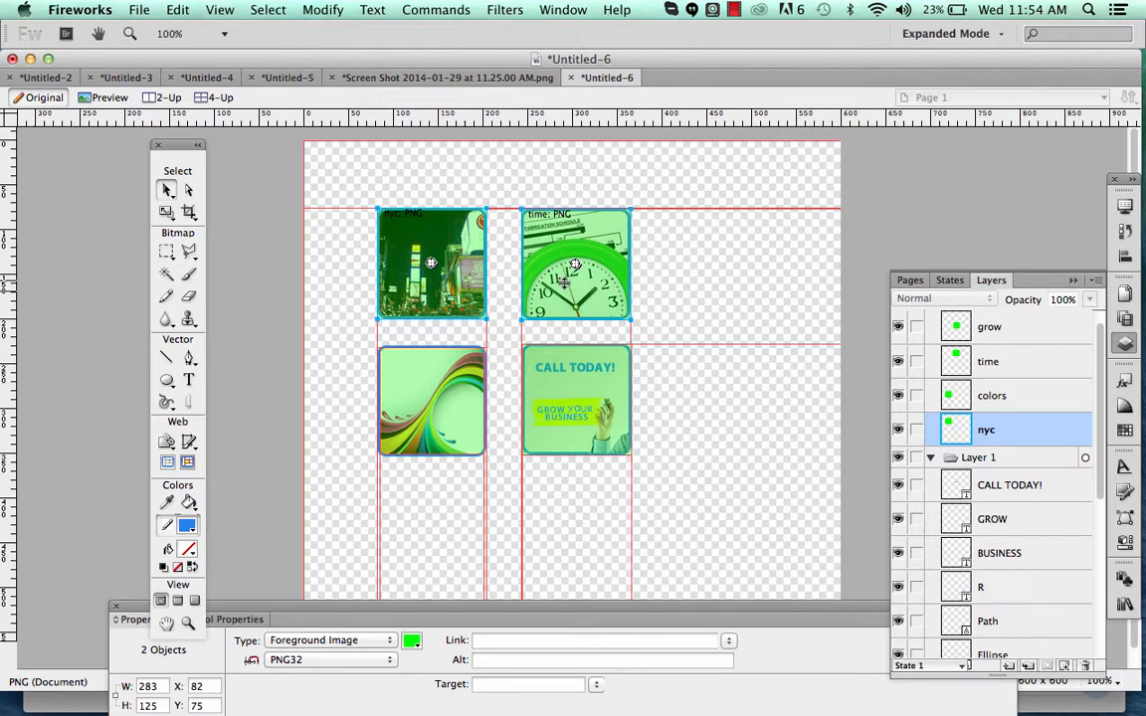
pyautogui.keyDown('shift'); pyautogui.click(553, 376); pyautogui.keyUp('shift')
pyautogui.keyDown('shift'); pyautogui.click(443, 398); pyautogui.keyUp('shift')
pyautogui.click(177, 9)
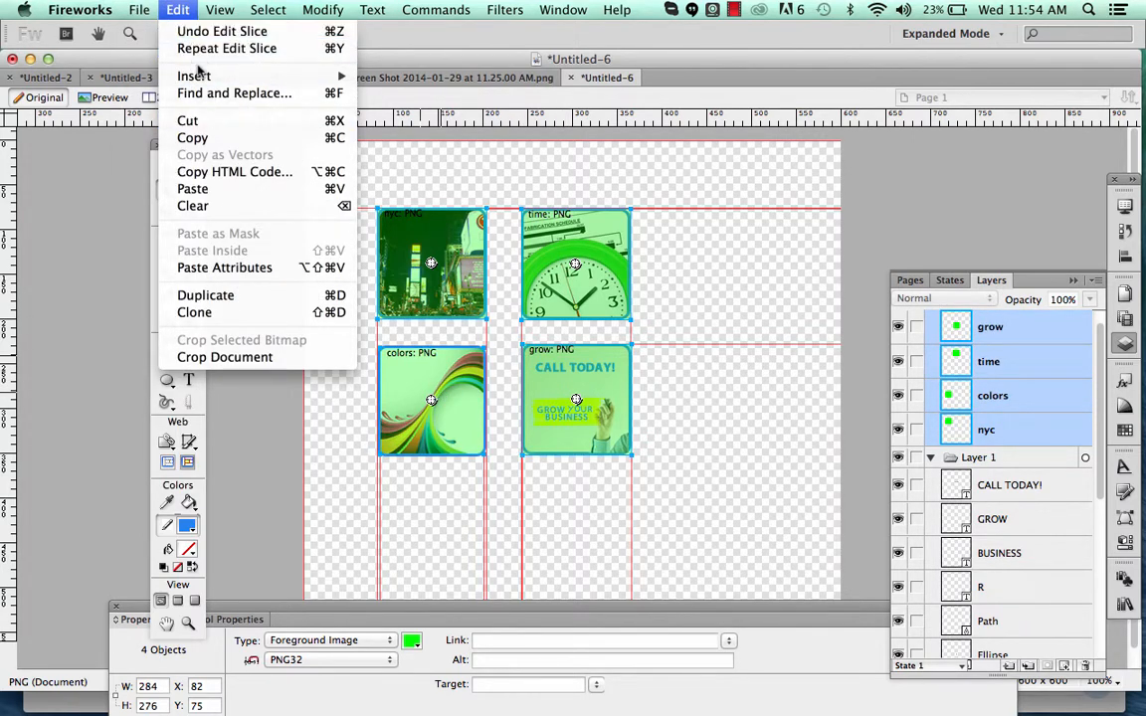
pyautogui.click(617, 174)
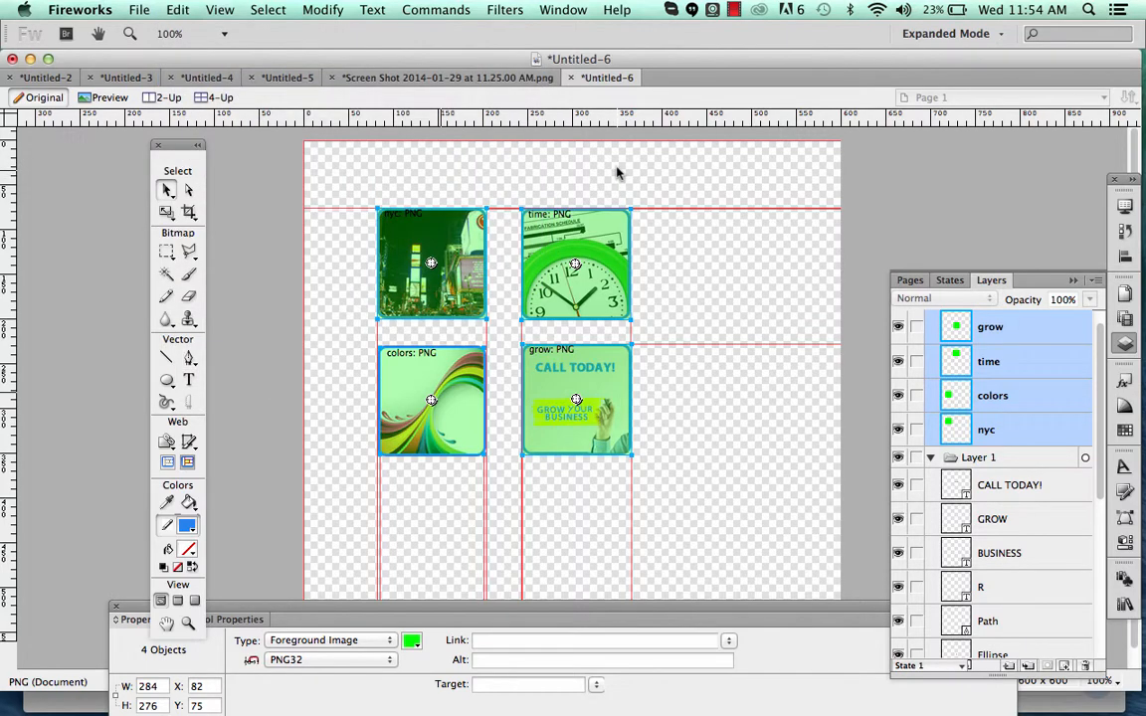
pyautogui.click(134, 10)
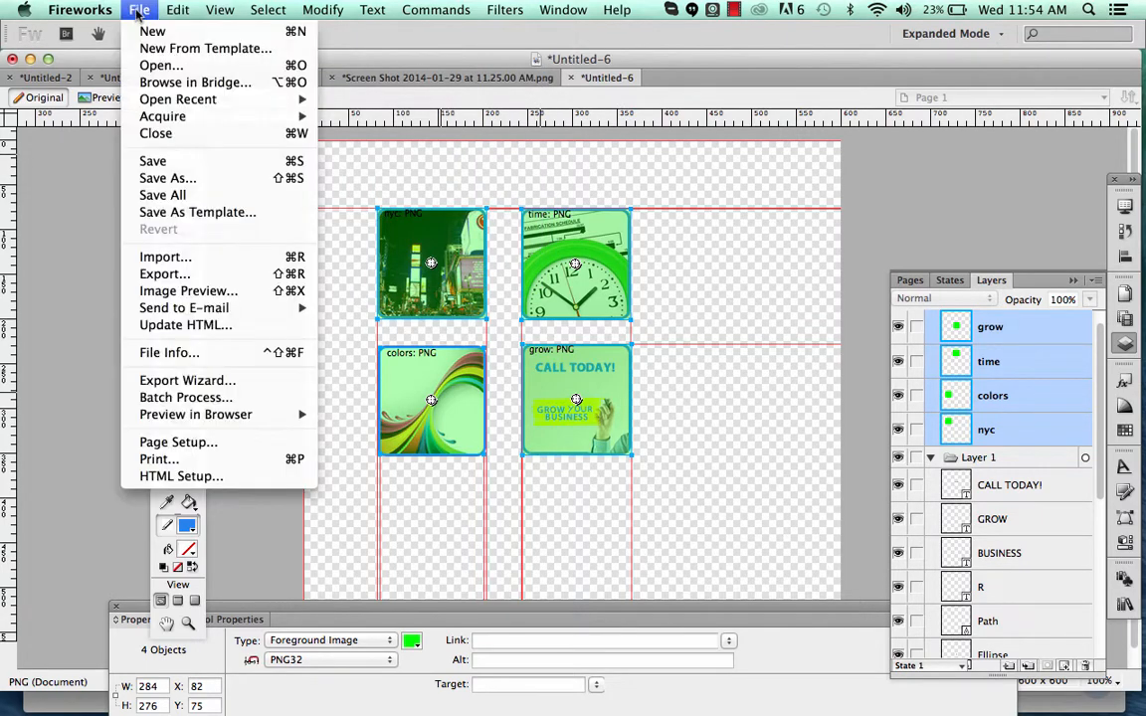
pyautogui.click(179, 291)
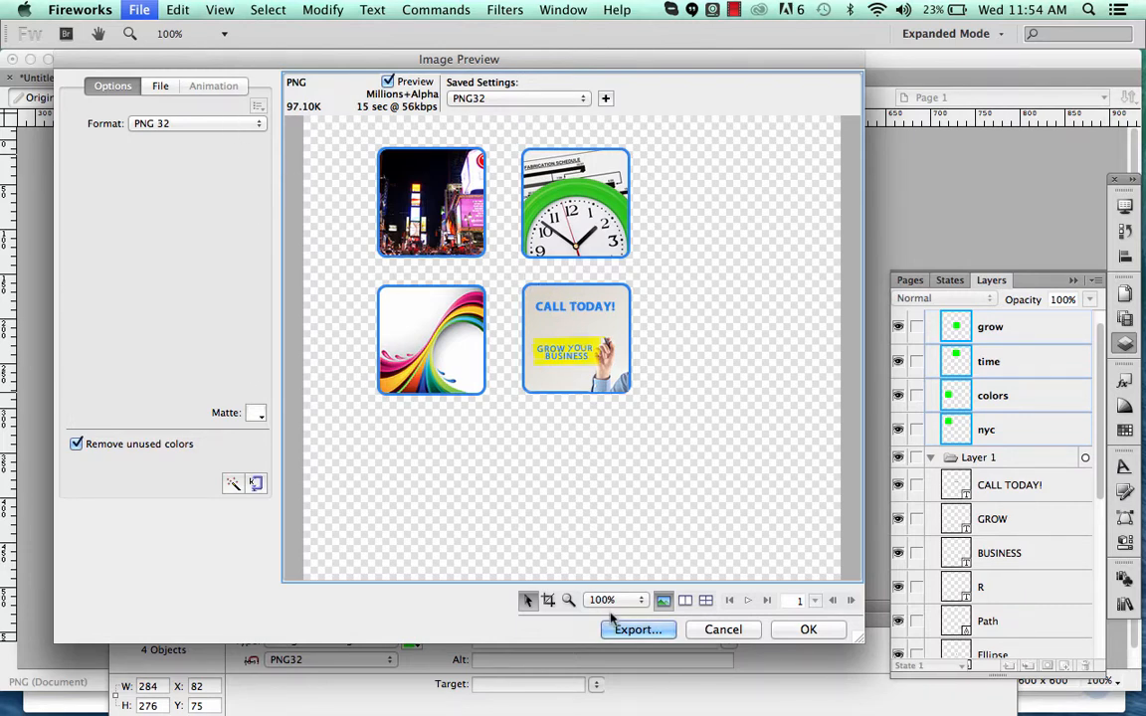
pyautogui.click(637, 630)
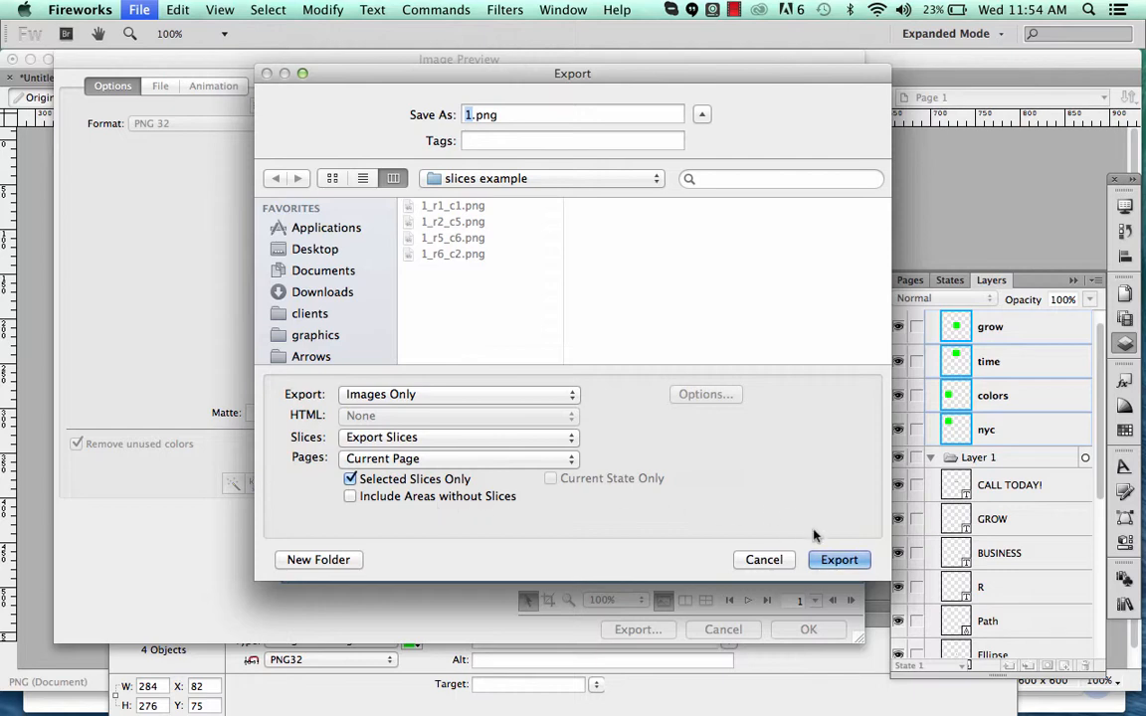
pyautogui.click(839, 560)
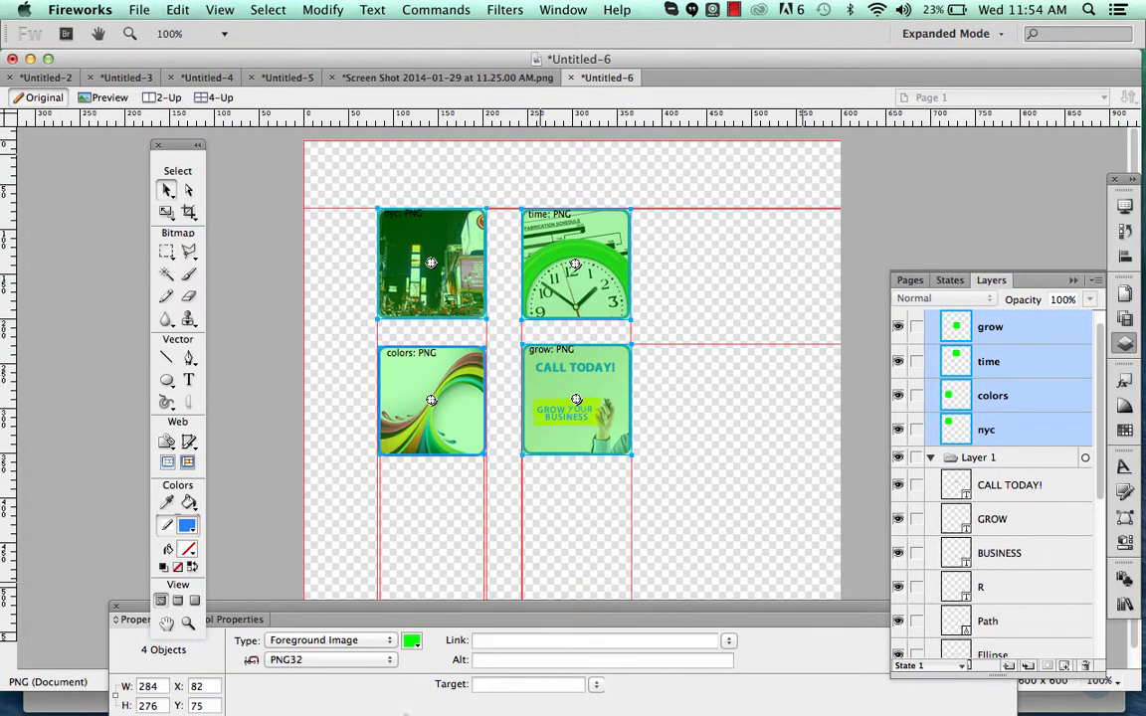
# Preview colors.png, grow.png, nyc.png and time.png in the "slices example" folder and check each name against its image.
pyautogui.moveTo(140, 709)
pyautogui.click(32, 675)
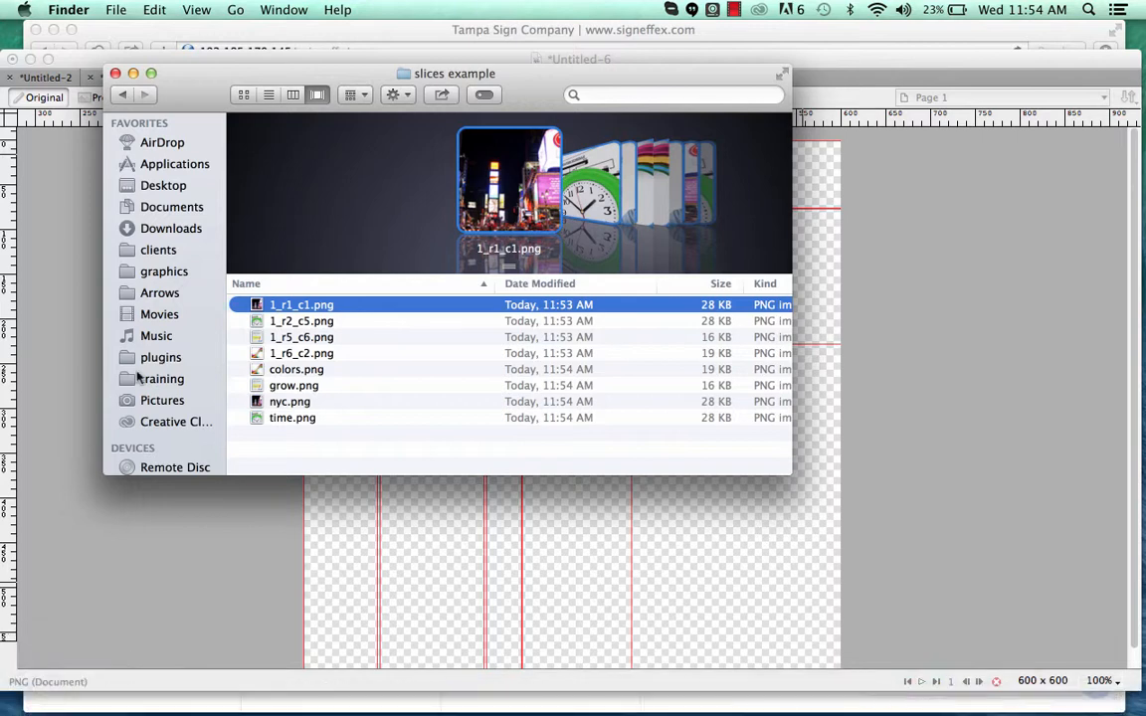
pyautogui.click(285, 374)
pyautogui.press('Down')
pyautogui.press('Down')
pyautogui.press('Down')
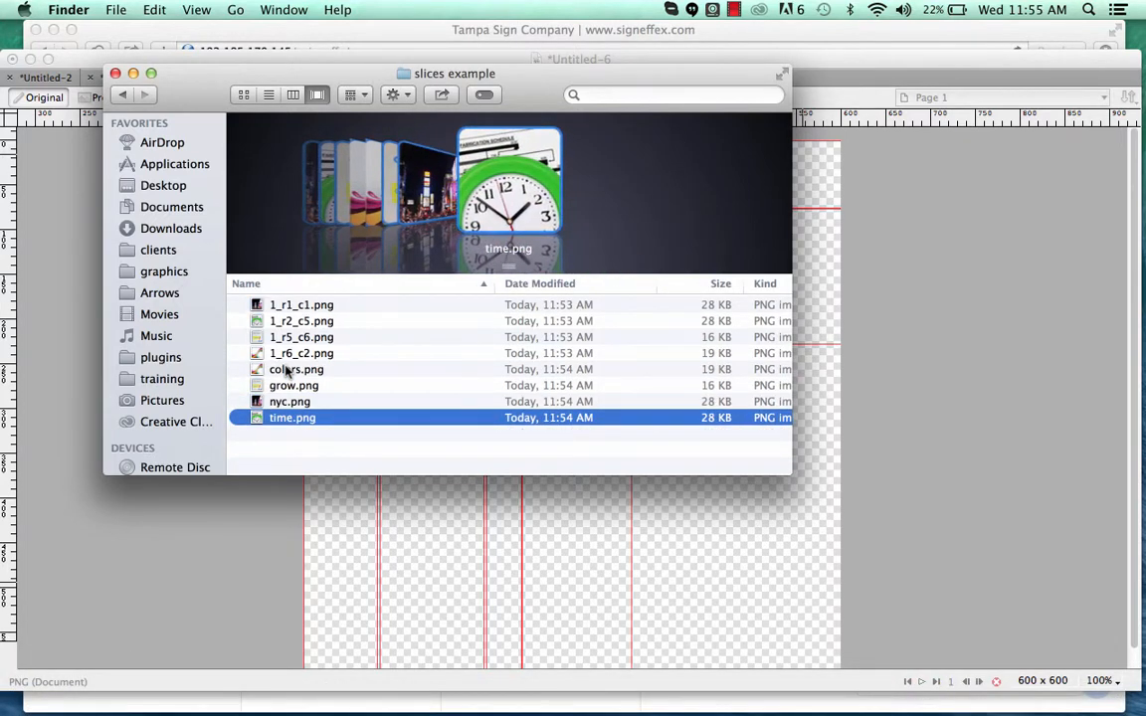
pyautogui.click(286, 371)
pyautogui.click(287, 542)
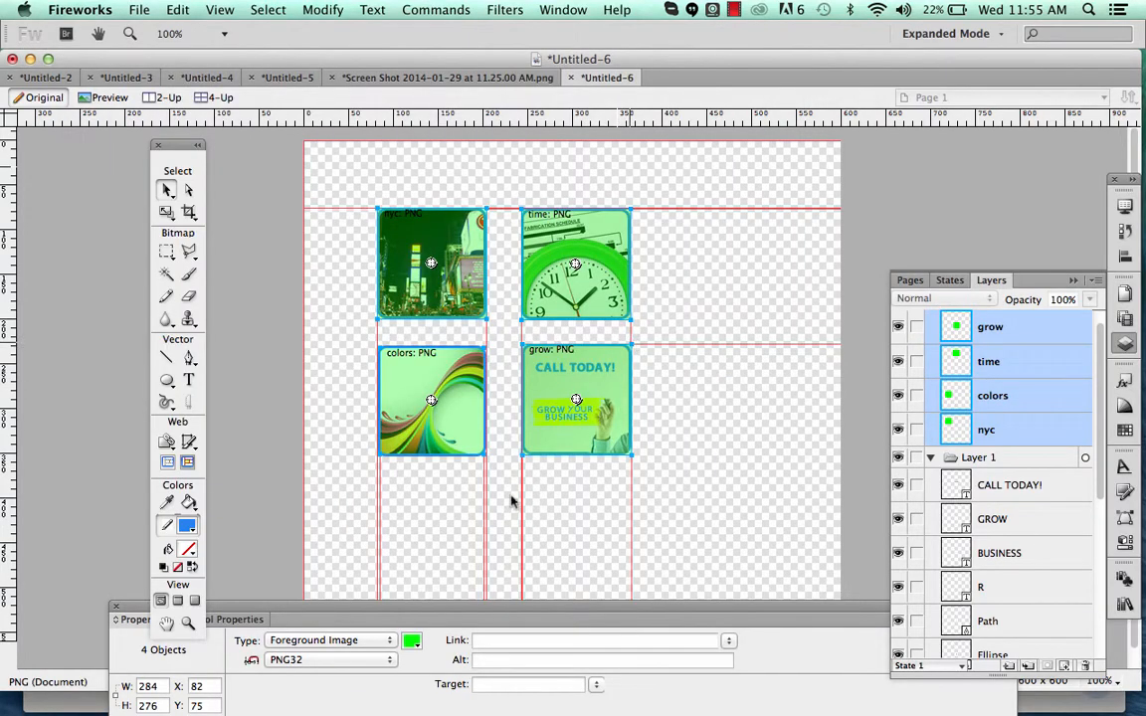
# Switch to Safari and open the WordPress page for uploading new media.
pyautogui.moveTo(408, 682)
pyautogui.click(139, 681)
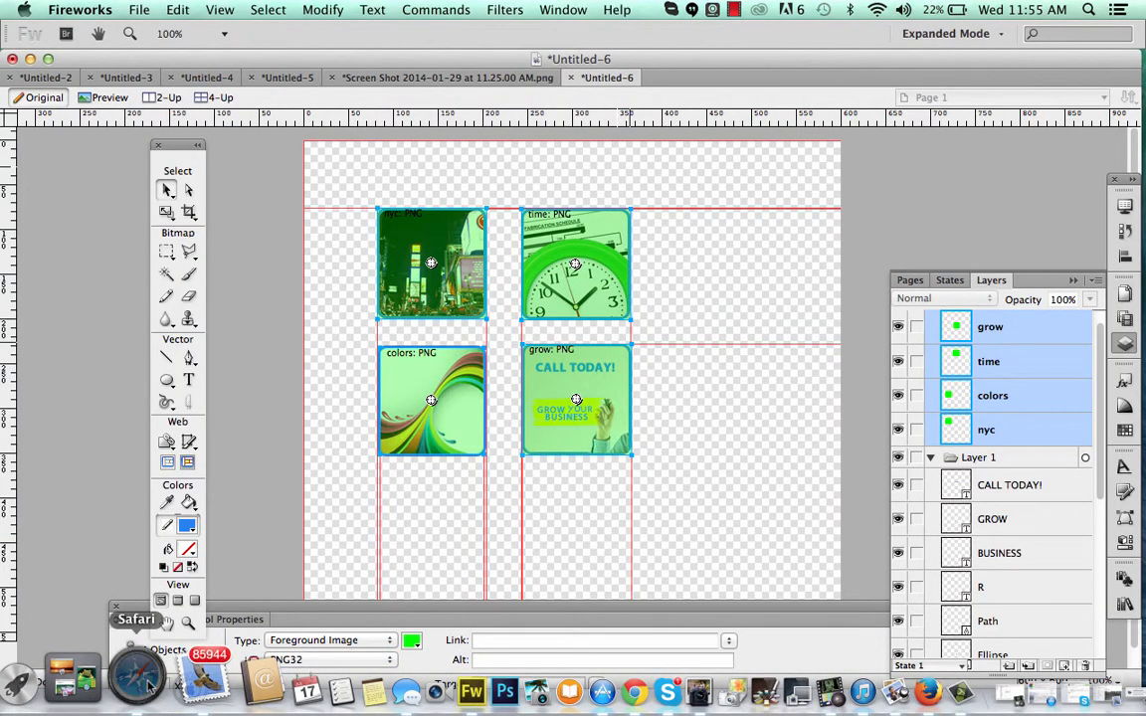
pyautogui.moveTo(404, 118)
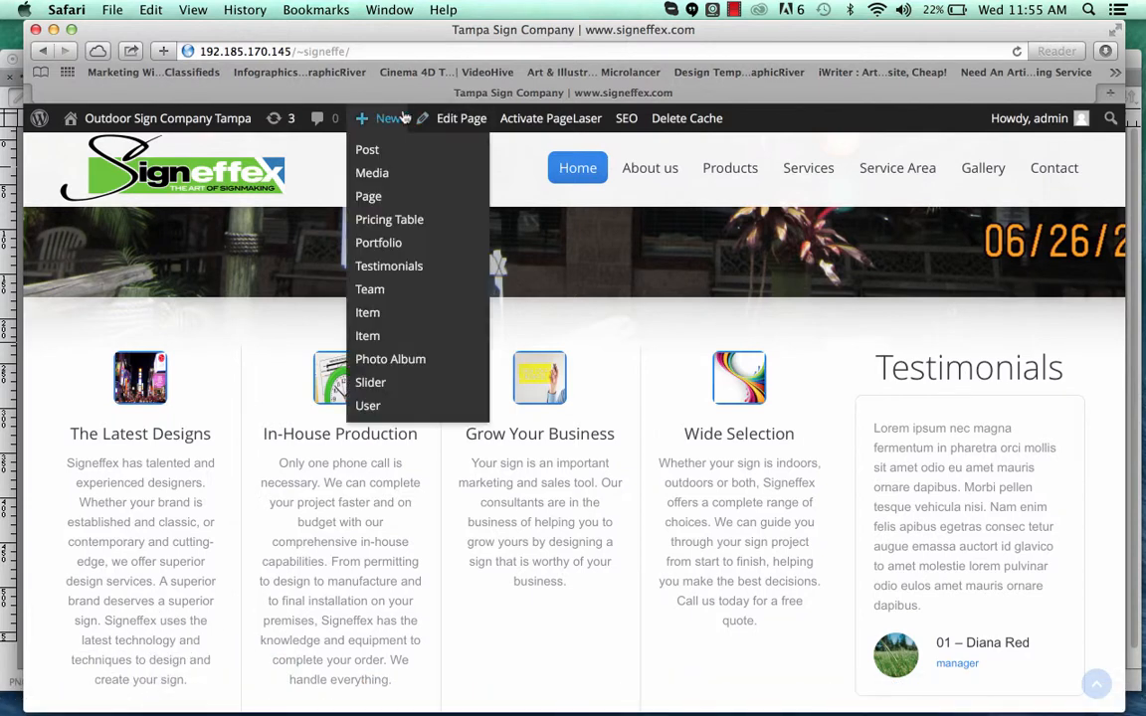
pyautogui.click(393, 175)
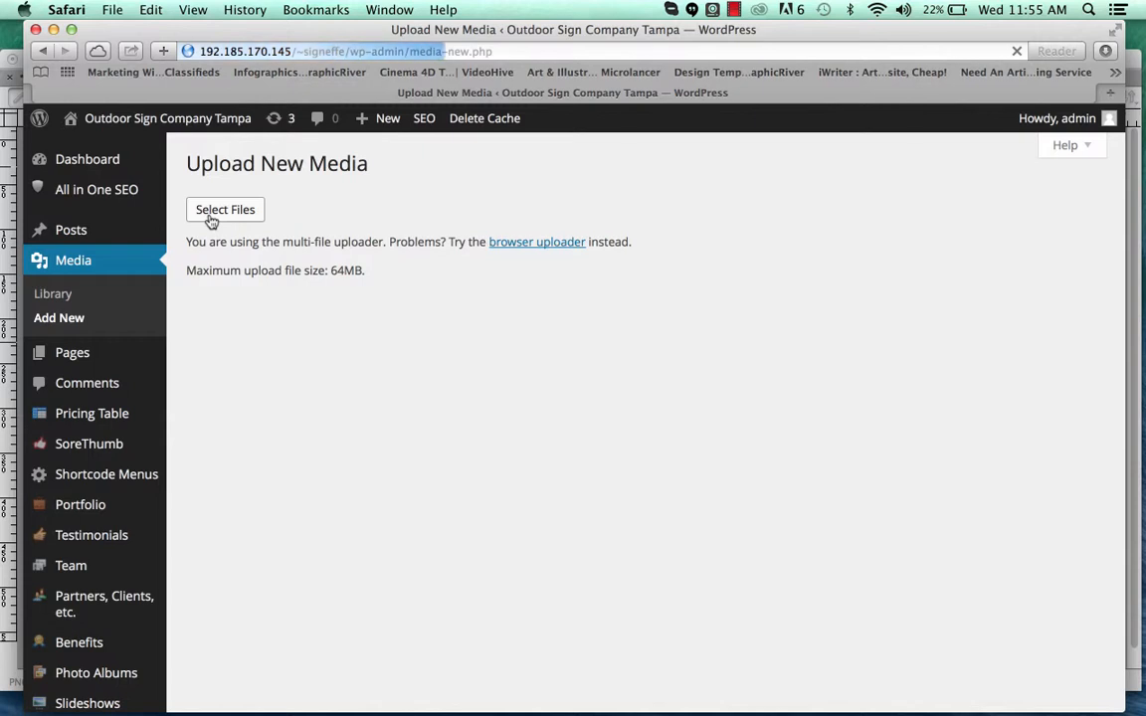
# Upload colors.png, grow.png, nyc.png and time.png from the "slices example" folder in Finder to the WordPress media library.
pyautogui.moveTo(265, 701)
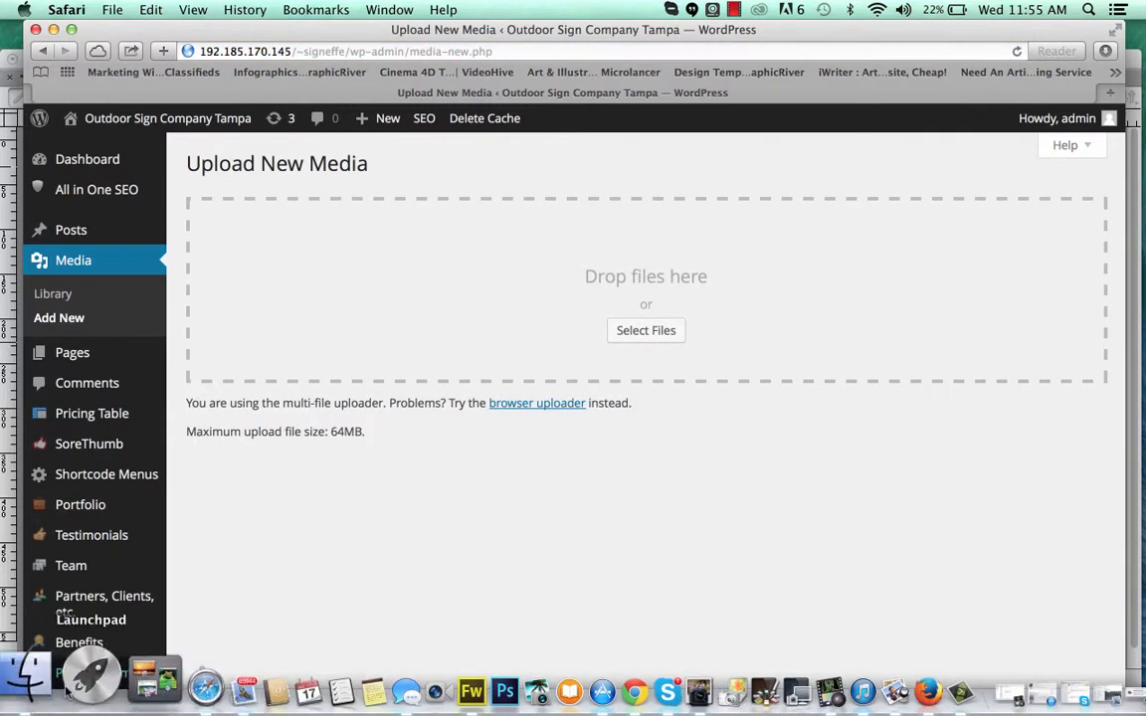
pyautogui.click(36, 691)
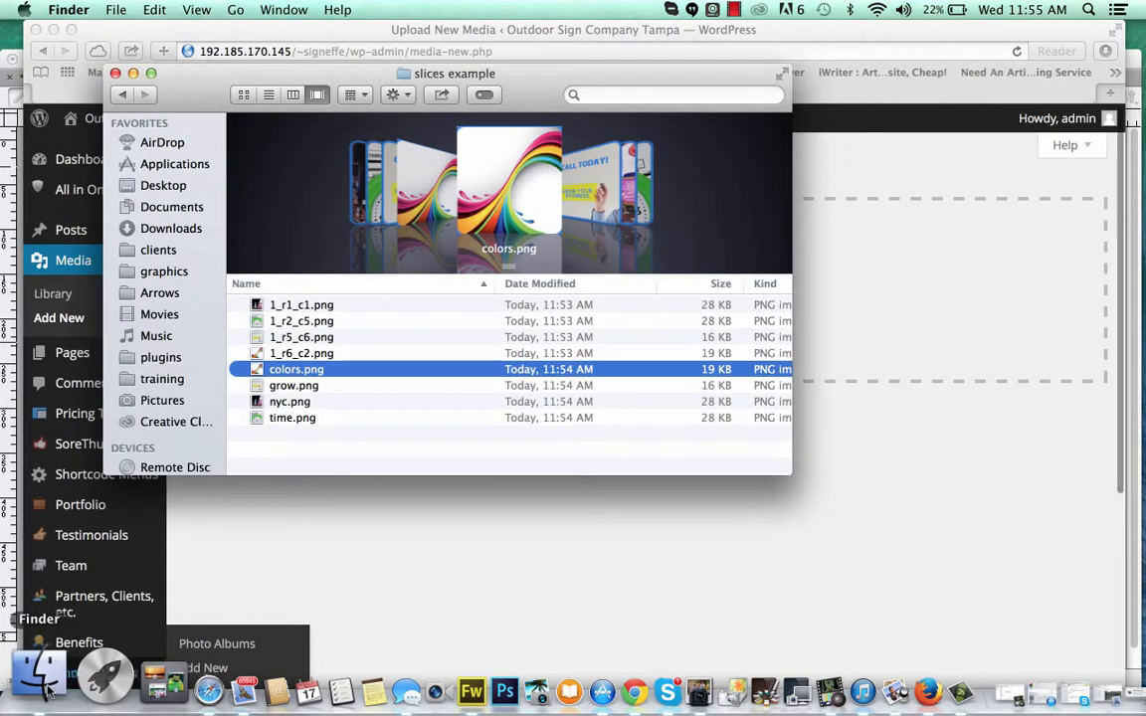
pyautogui.keyDown('shift'); pyautogui.click(256, 419); pyautogui.keyUp('shift')
pyautogui.moveTo(256, 419); pyautogui.dragTo(836, 255)
pyautogui.click(857, 529)
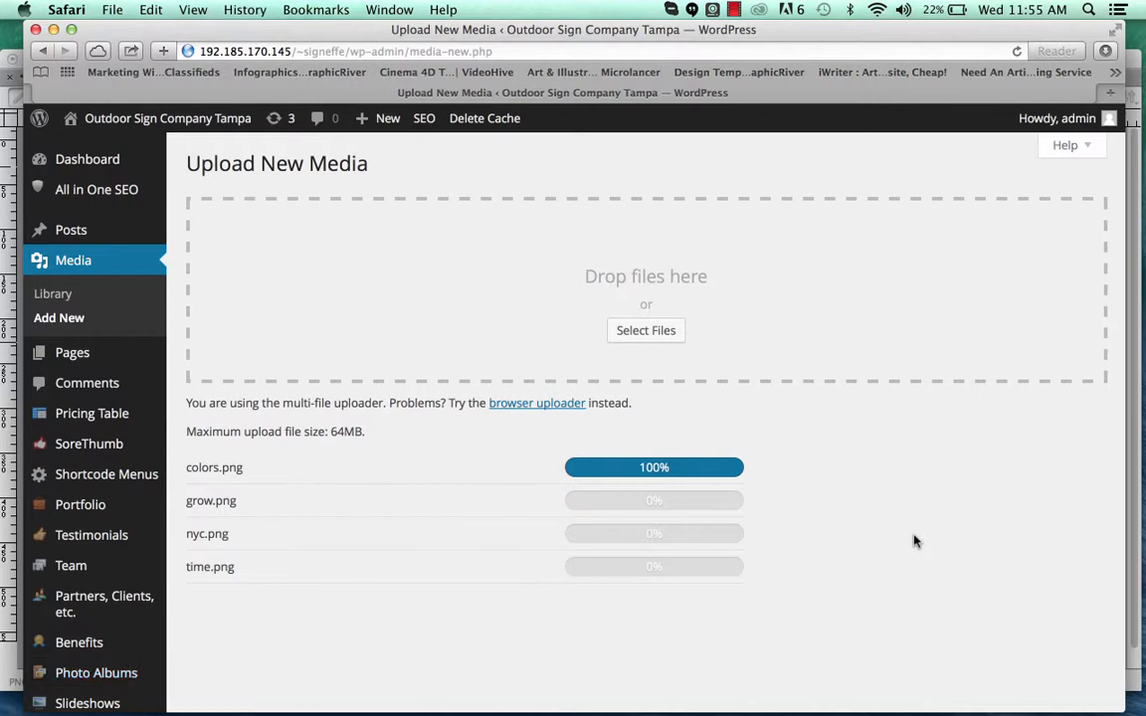
pyautogui.scroll(-7, 852, 525)
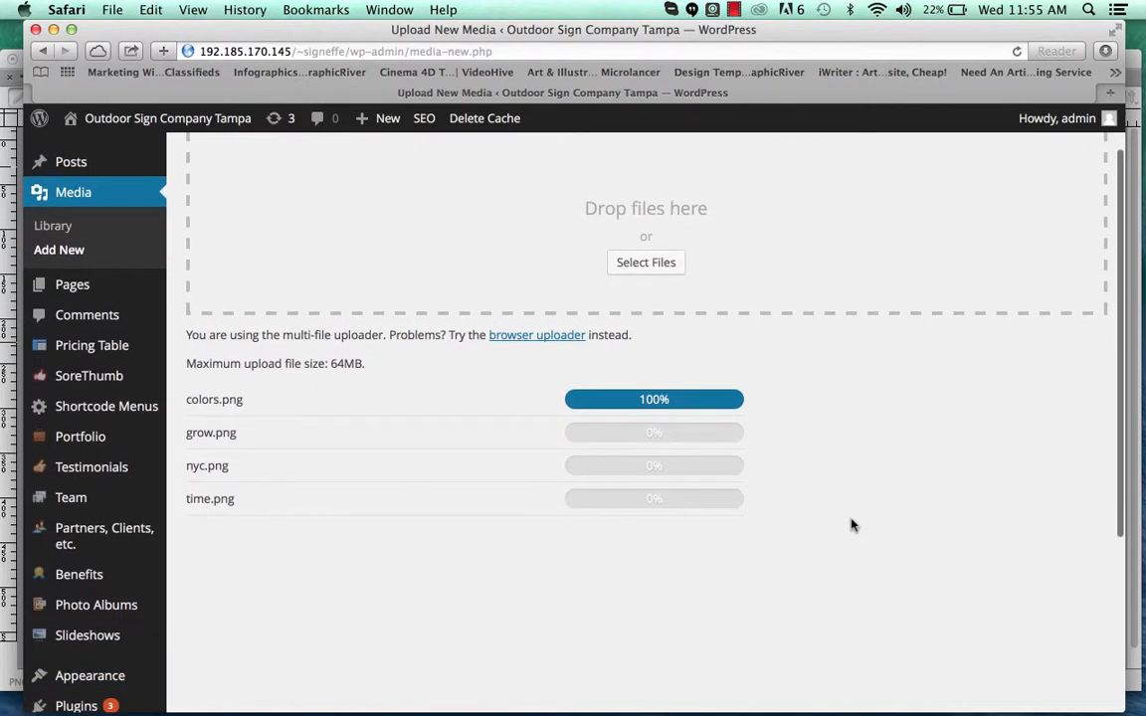
pyautogui.scroll(3, 852, 526)
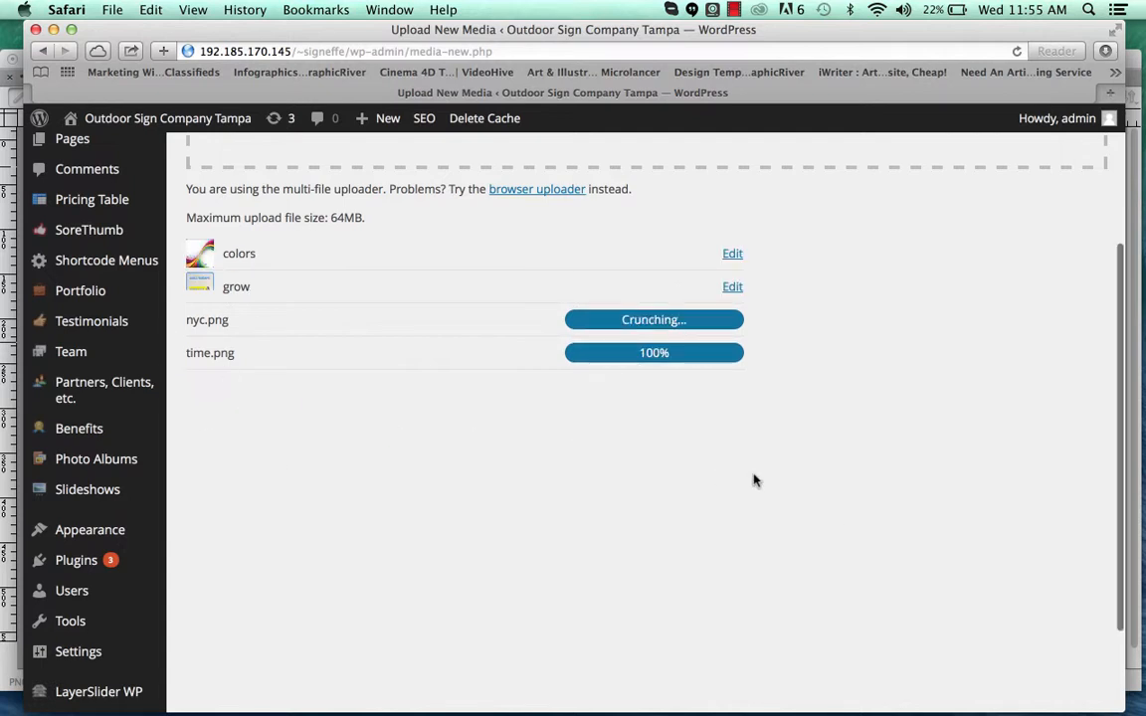
pyautogui.scroll(-3, 753, 481)
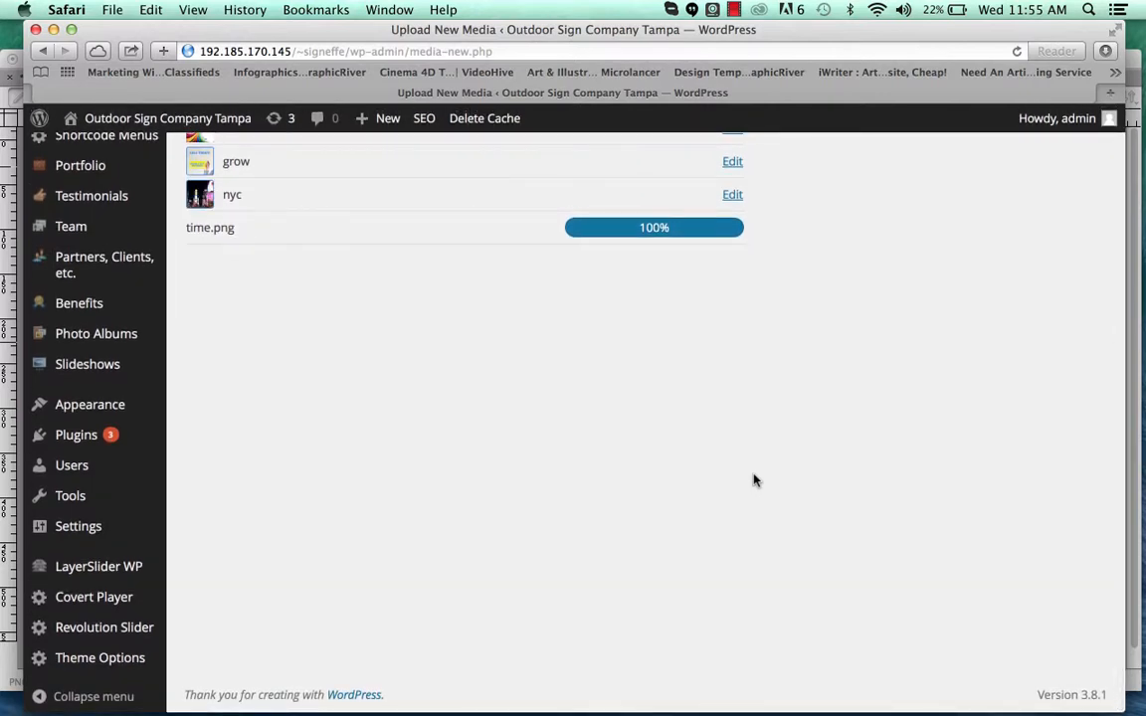
pyautogui.scroll(6, 753, 481)
pyautogui.scroll(1, 753, 481)
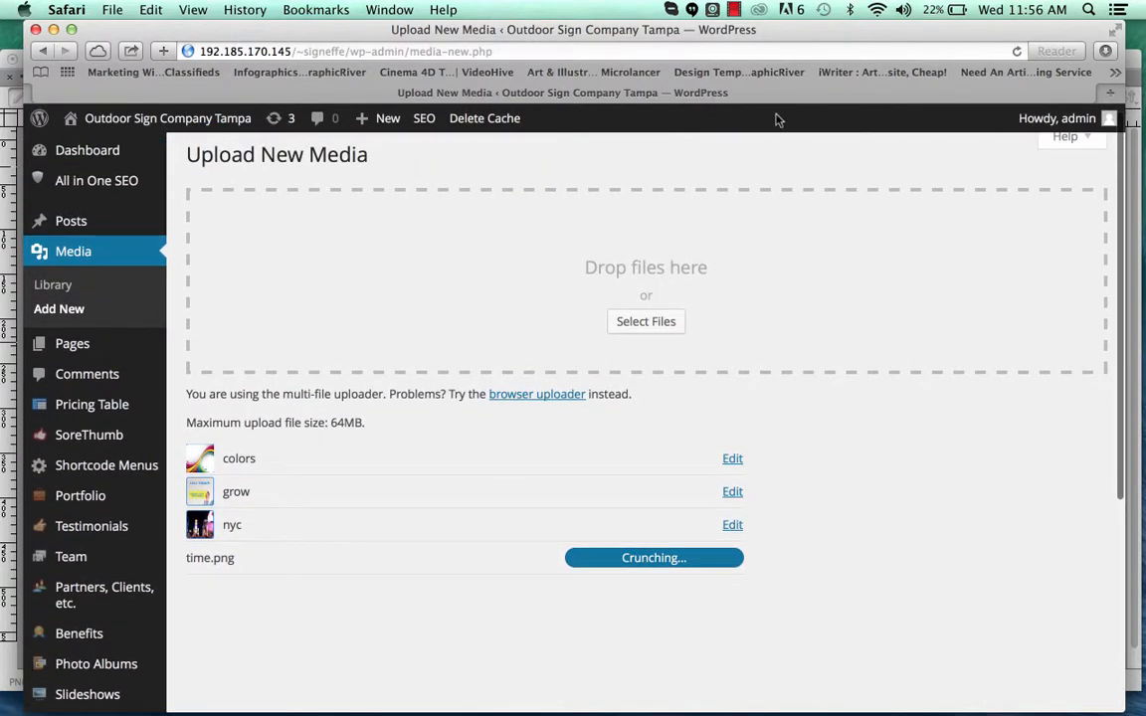